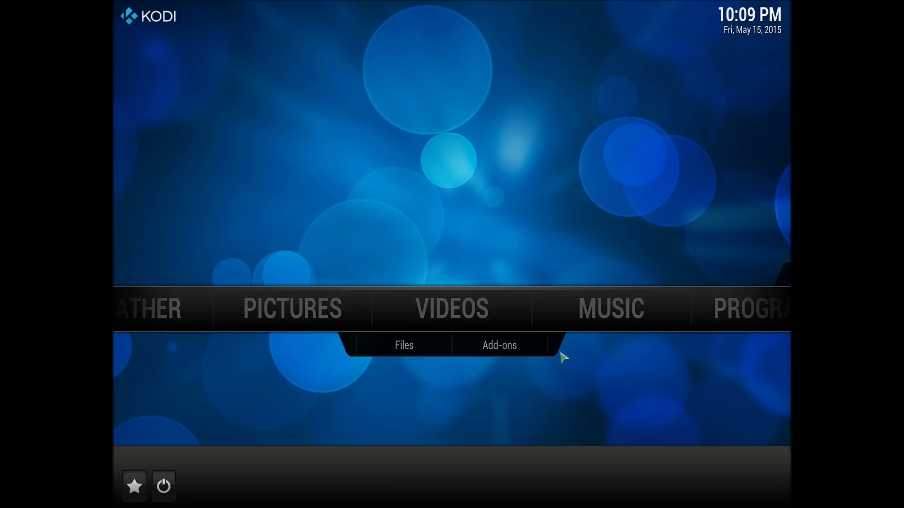
pyautogui.click(536, 351)
pyautogui.click(626, 316)
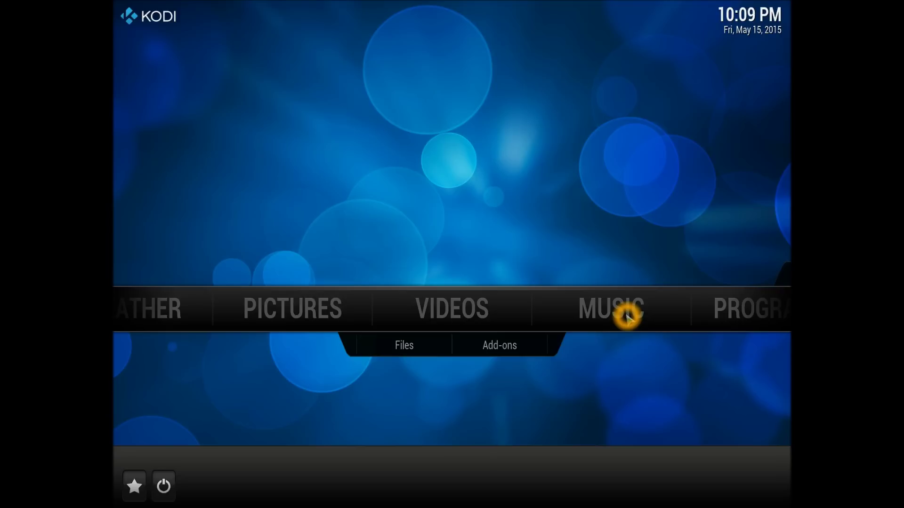
pyautogui.click(668, 319)
pyautogui.click(648, 311)
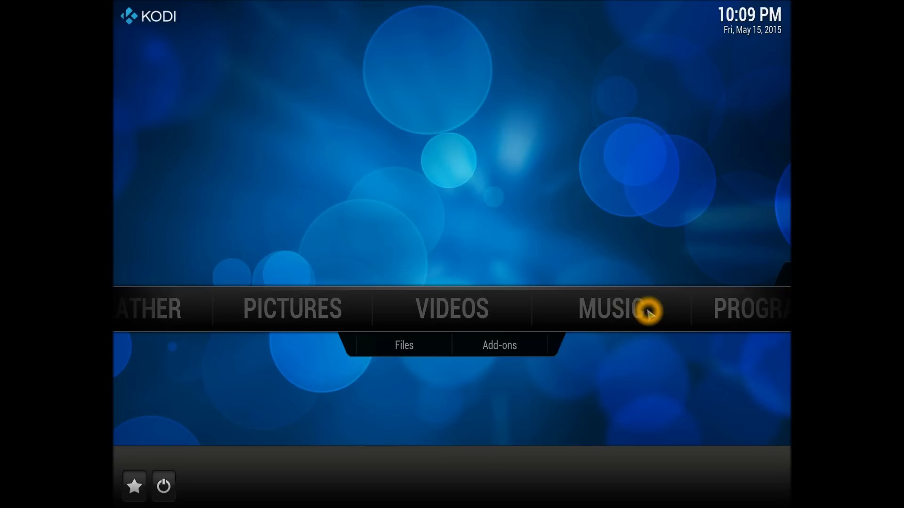
pyautogui.click(585, 308)
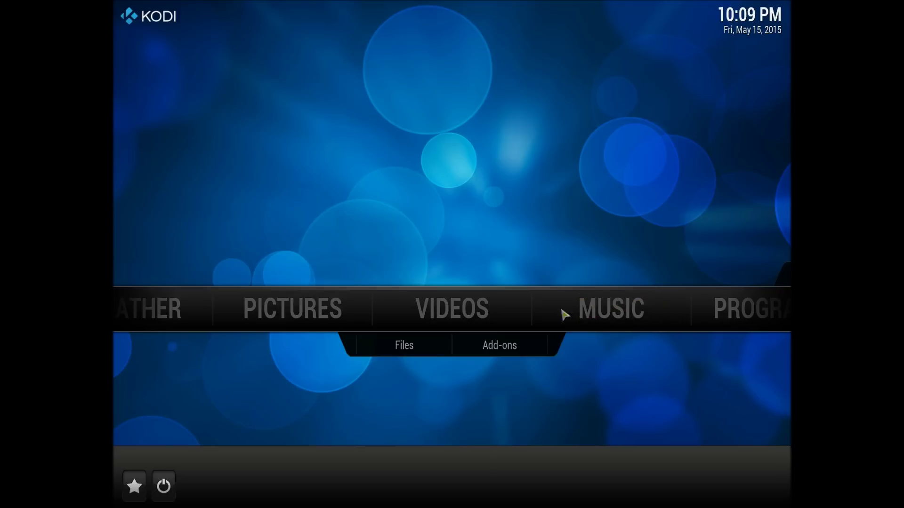
pyautogui.click(491, 313)
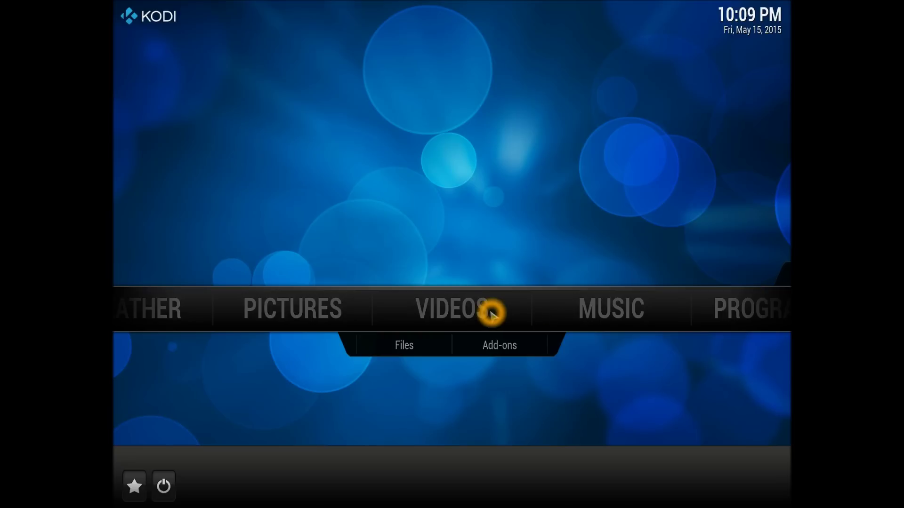
pyautogui.click(551, 312)
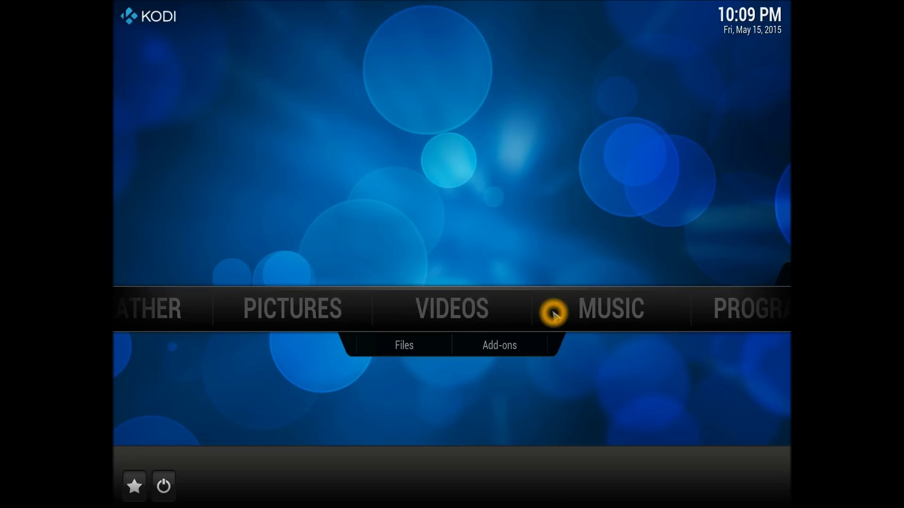
pyautogui.click(593, 309)
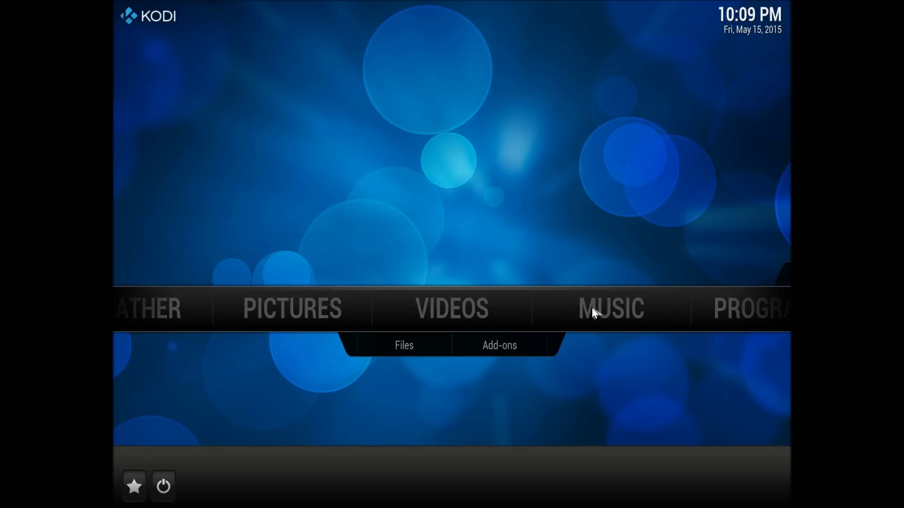
# - Switch to the web browser and download Showbox-Addon.zip from its MediaFire page
pyautogui.press('super+Tab')
pyautogui.press('super+Tab')
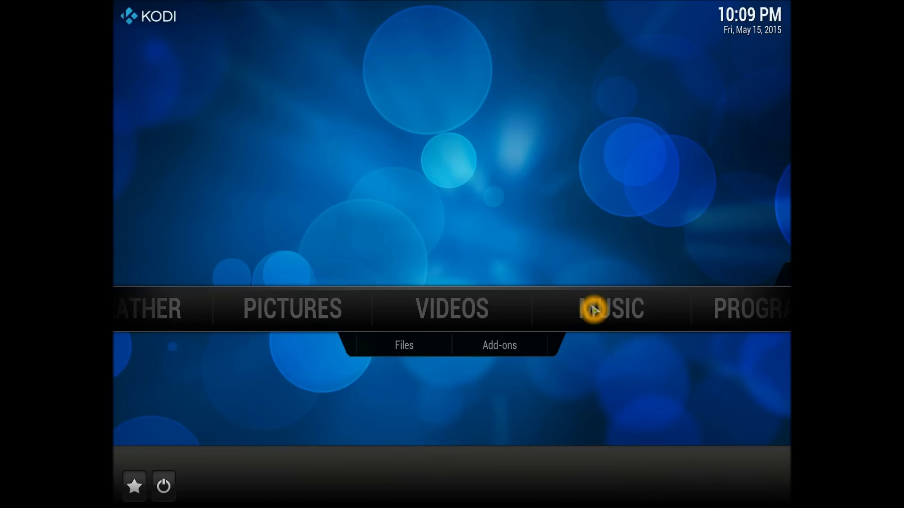
pyautogui.click(569, 273)
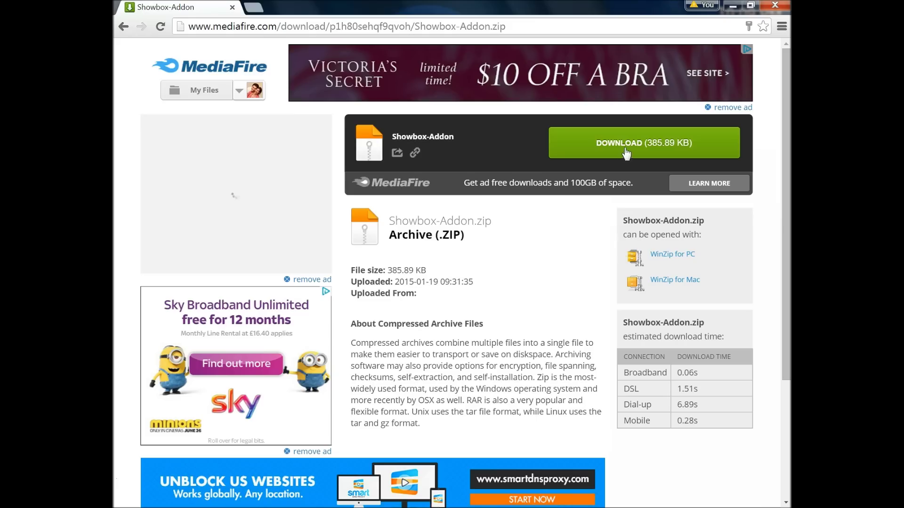
pyautogui.click(627, 148)
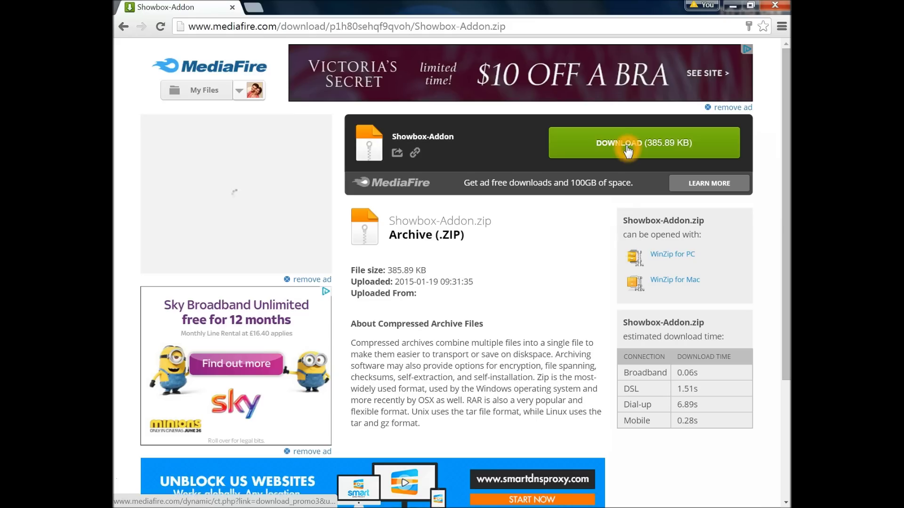
pyautogui.click(592, 145)
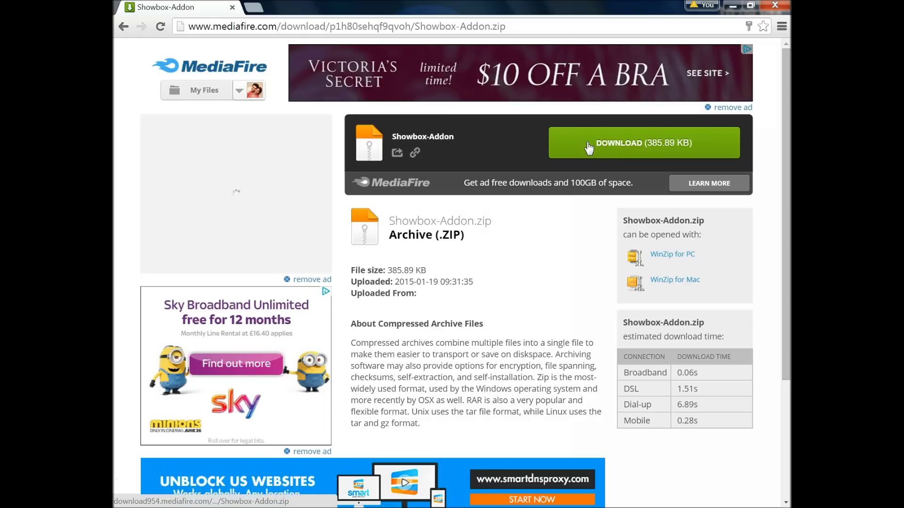
pyautogui.click(589, 145)
pyautogui.click(590, 145)
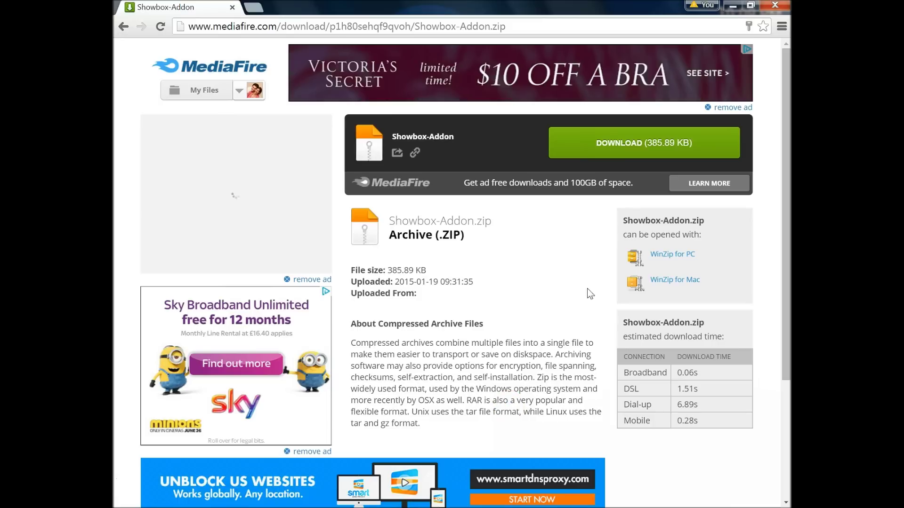
pyautogui.click(551, 295)
pyautogui.click(604, 156)
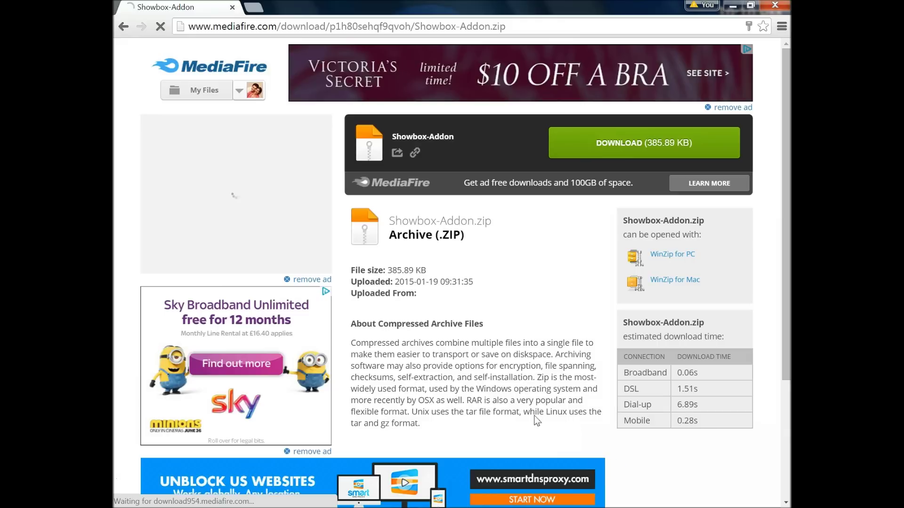
pyautogui.click(523, 317)
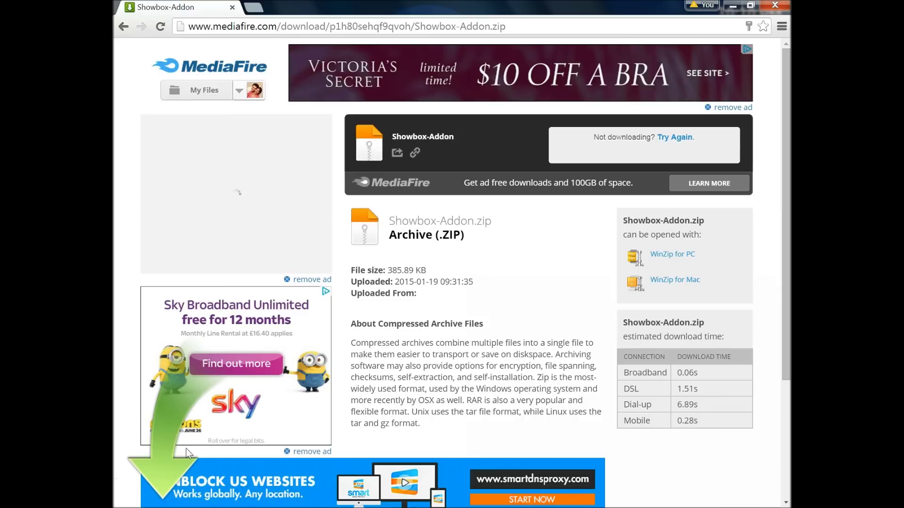
pyautogui.click(600, 328)
pyautogui.scroll(-4, 671, 245)
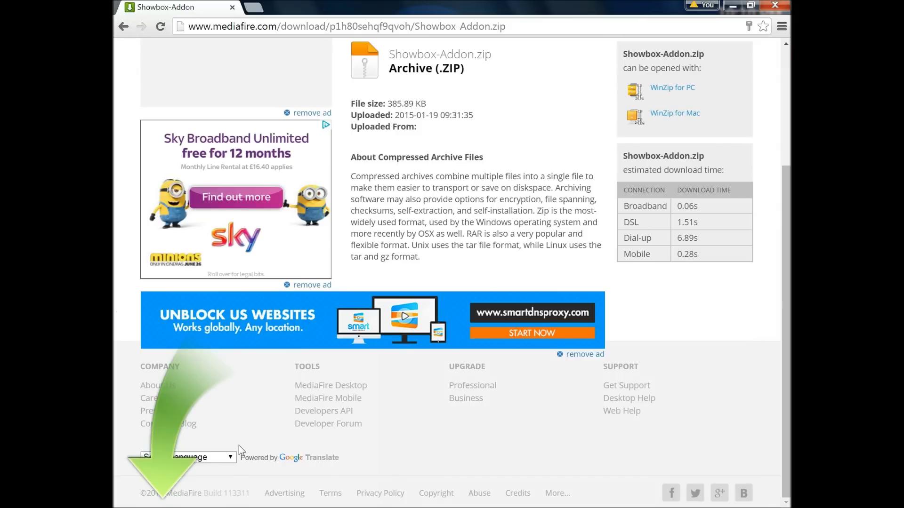
pyautogui.click(300, 434)
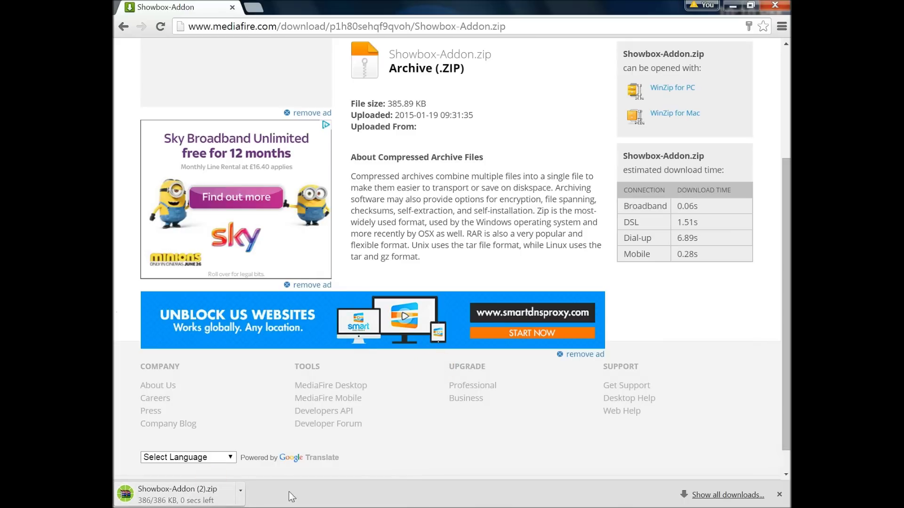
# - Return to Kodi and bring up the System section of the home screen with its Settings option
pyautogui.click(731, 9)
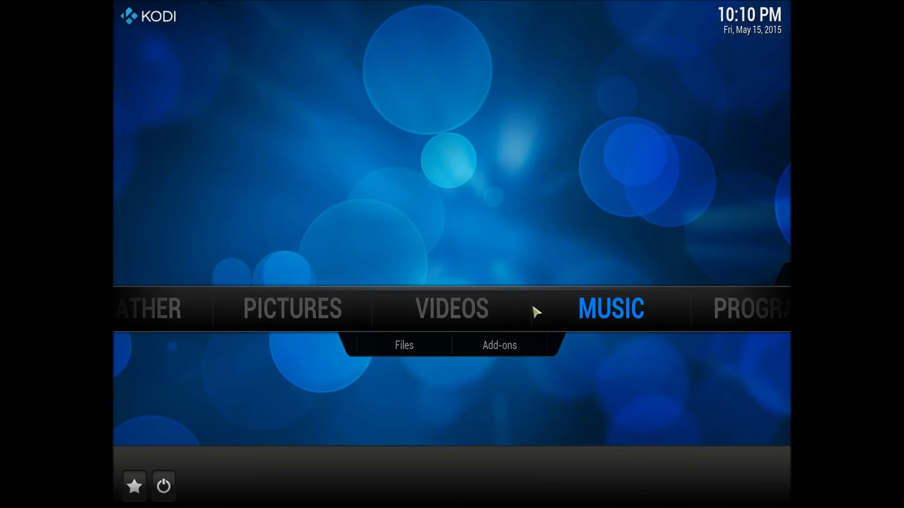
pyautogui.scroll(-2, 537, 311)
pyautogui.click(607, 315)
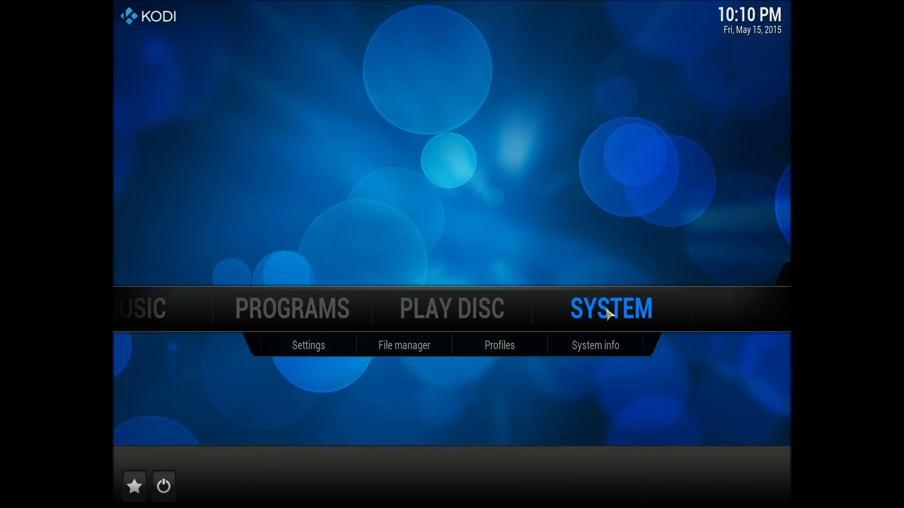
pyautogui.click(467, 343)
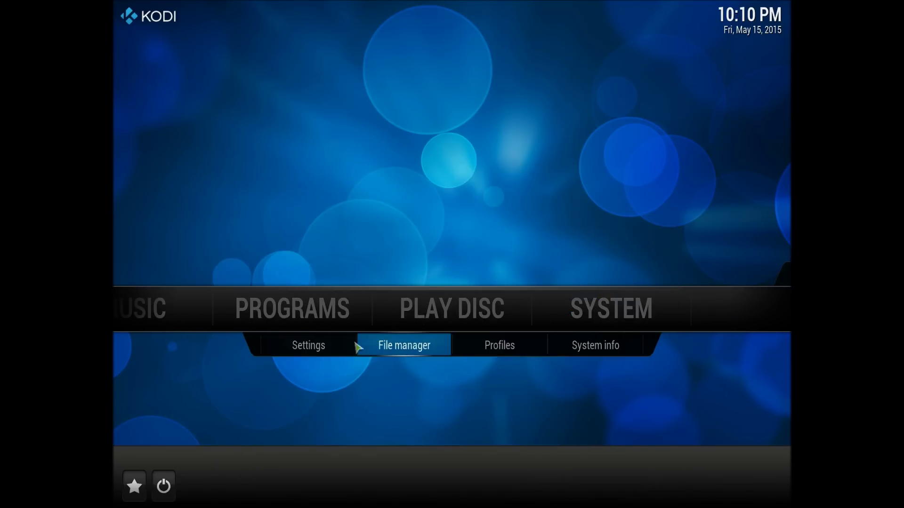
pyautogui.click(337, 343)
pyautogui.click(330, 348)
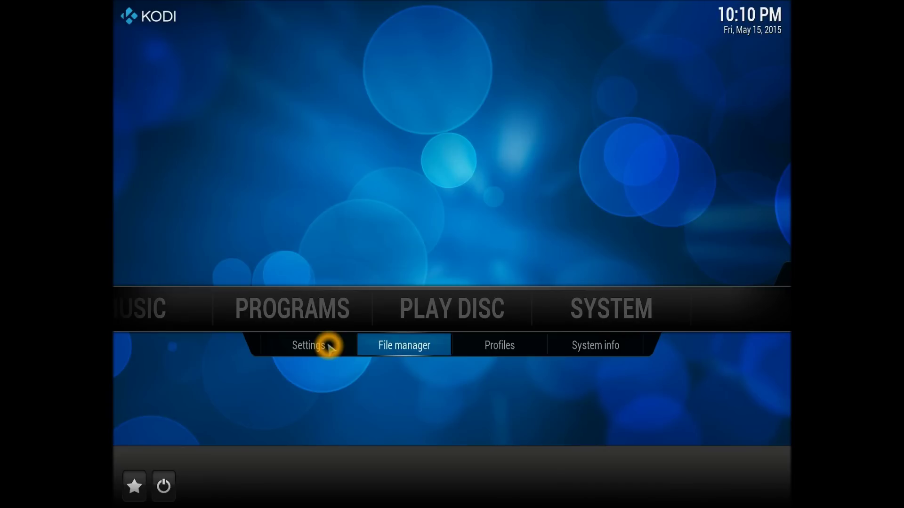
pyautogui.click(333, 346)
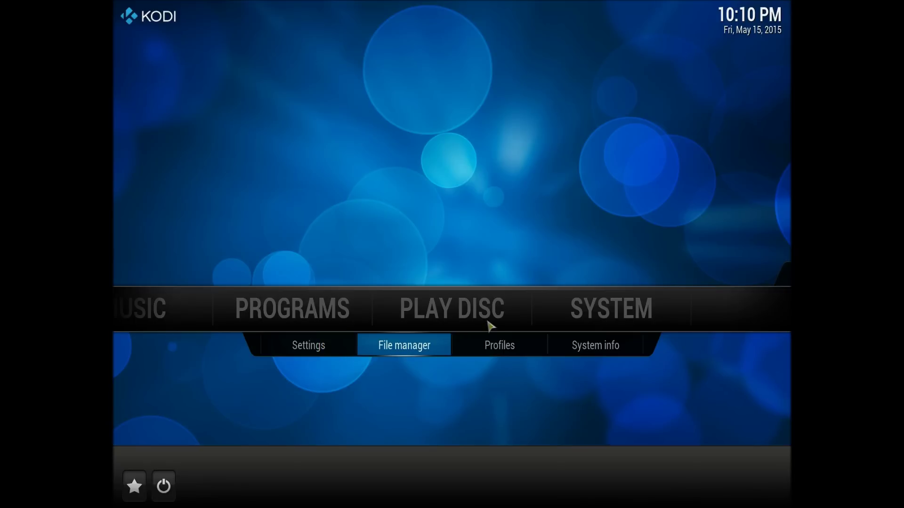
# - Dismiss the WinRAR purchase notice and close the Showbox-Addon (2).zip archive window
pyautogui.click(605, 317)
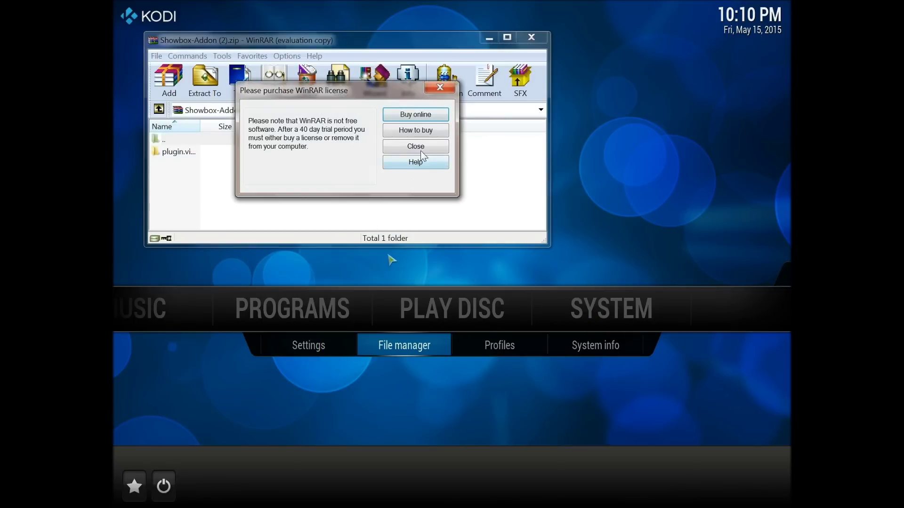
pyautogui.click(421, 147)
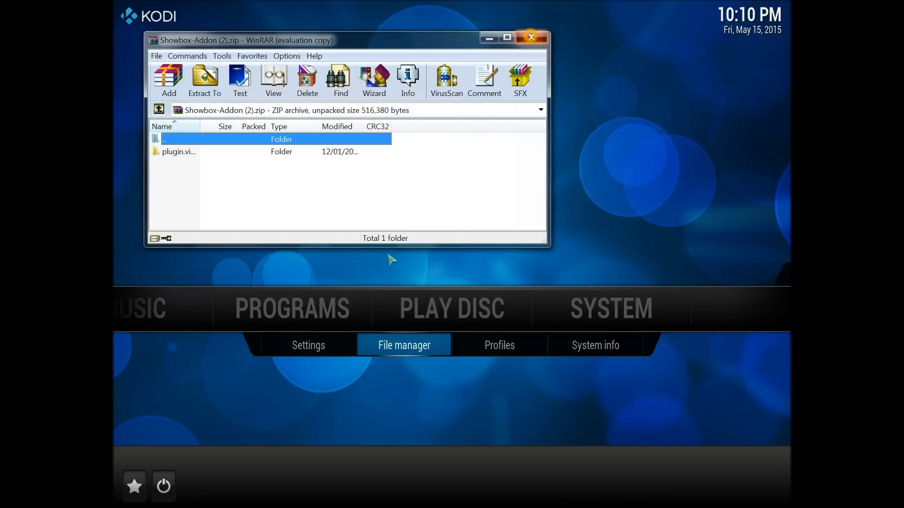
pyautogui.click(531, 37)
# - Open Kodi's Add-ons settings and start Install from zip file
pyautogui.moveTo(627, 309)
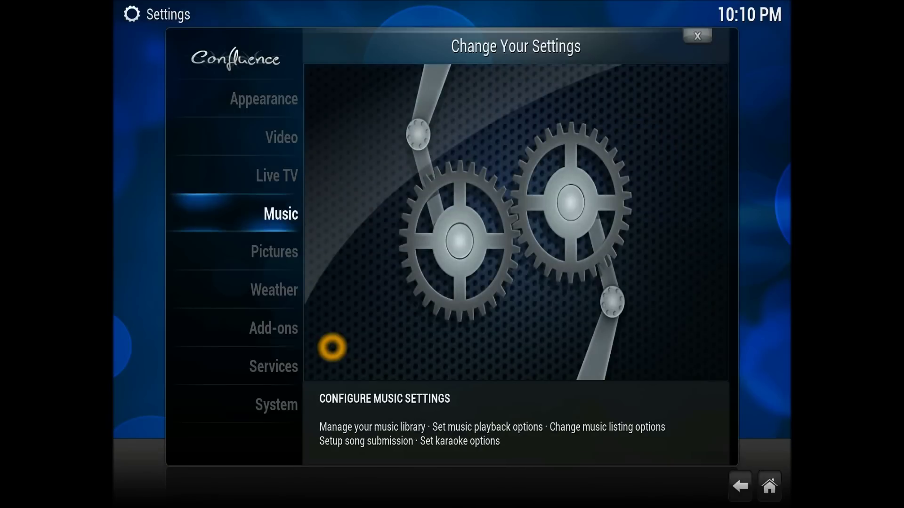
pyautogui.press('Return')
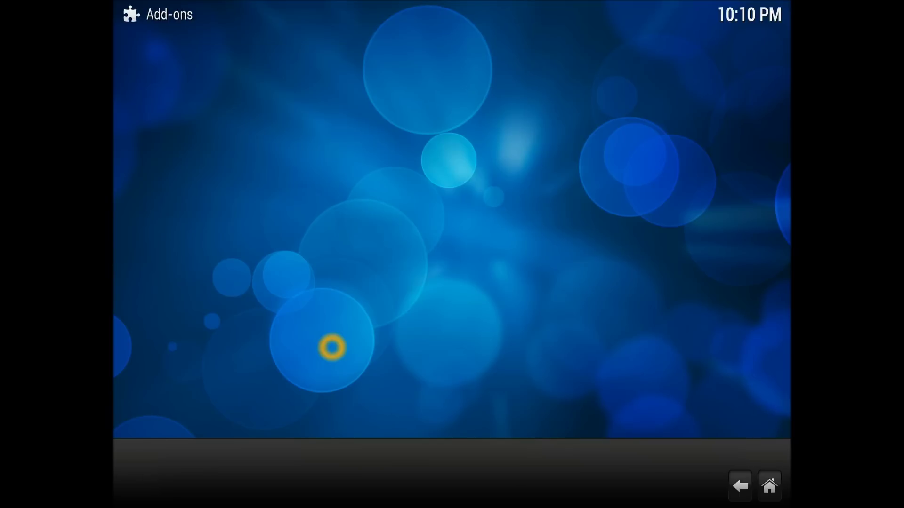
pyautogui.press('Down')
pyautogui.press('Down')
pyautogui.press('Down')
pyautogui.press('Down')
pyautogui.press('Down')
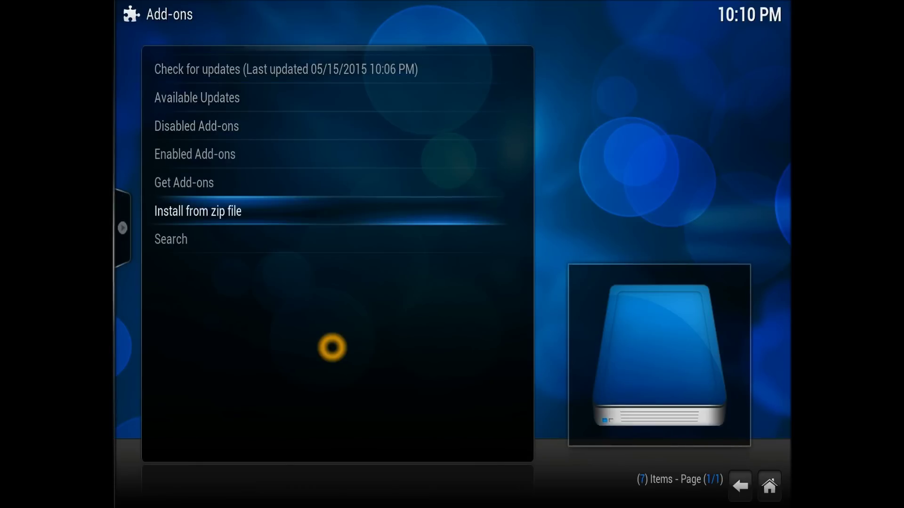
pyautogui.press('Return')
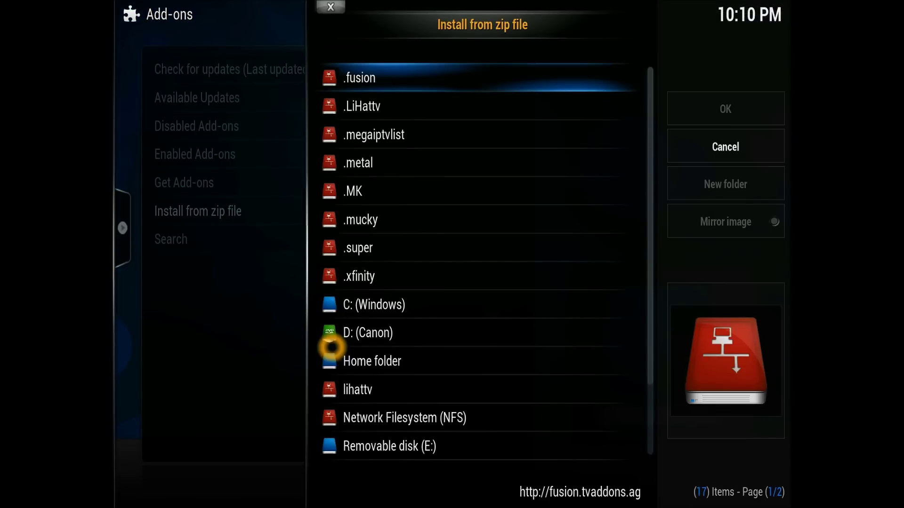
# - Open the C: (Windows) drive as the source for the zip file
pyautogui.press('Up')
pyautogui.press('Up')
pyautogui.press('Up')
pyautogui.press('Up')
pyautogui.press('Up')
pyautogui.press('Up')
pyautogui.press('Up')
pyautogui.press('Up')
pyautogui.press('Up')
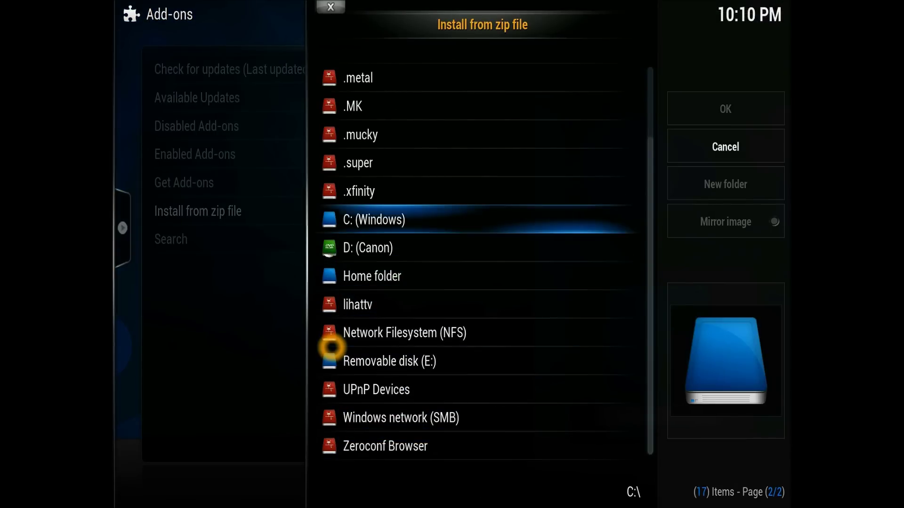
pyautogui.press('Return')
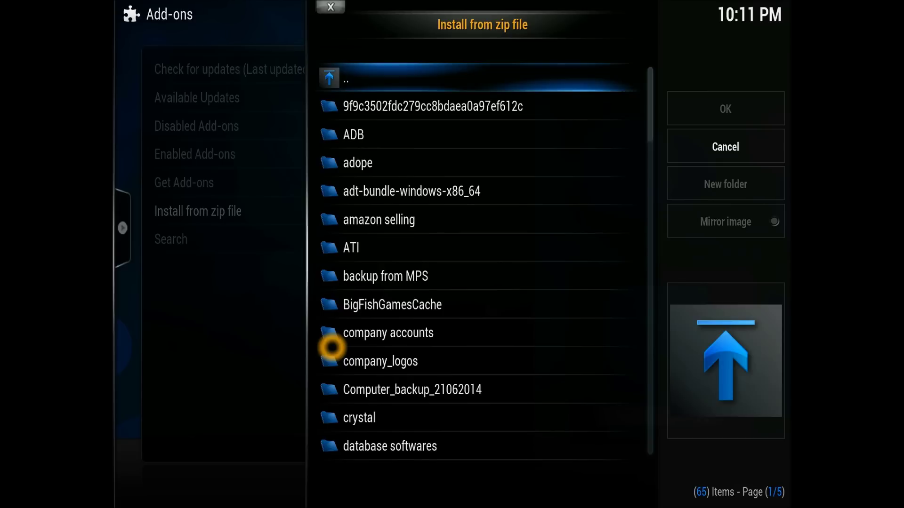
# - Open the Users folder on the C: drive
pyautogui.press('Up')
pyautogui.press('Up')
pyautogui.press('Up')
pyautogui.press('Up')
pyautogui.press('Up')
pyautogui.press('Up')
pyautogui.press('Up')
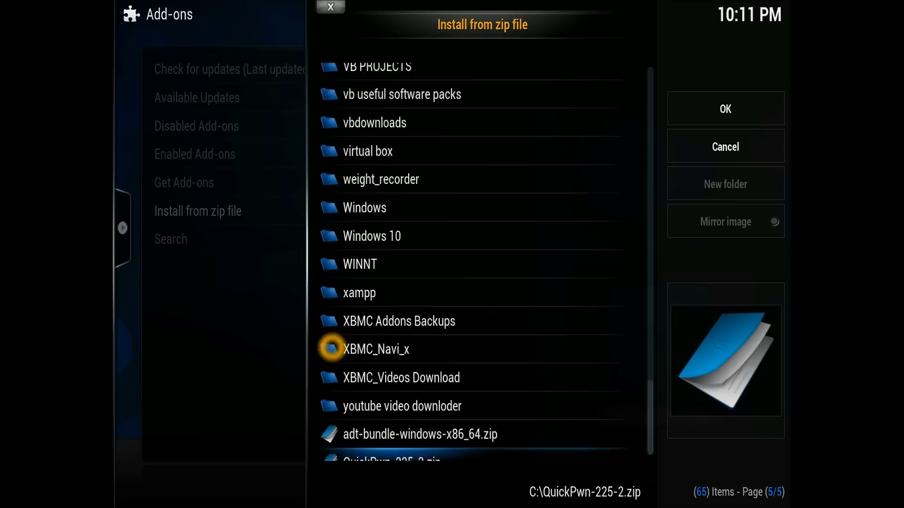
pyautogui.press('Up')
pyautogui.press('Up')
pyautogui.press('Up')
pyautogui.press('Up')
pyautogui.press('Up')
pyautogui.press('Up')
pyautogui.press('Up')
pyautogui.press('Up')
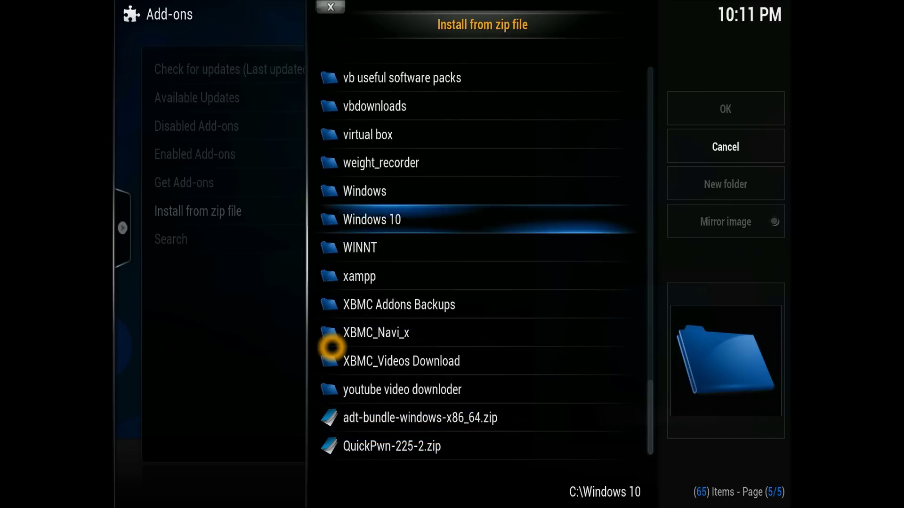
pyautogui.press('Up')
pyautogui.press('Up')
pyautogui.press('Up')
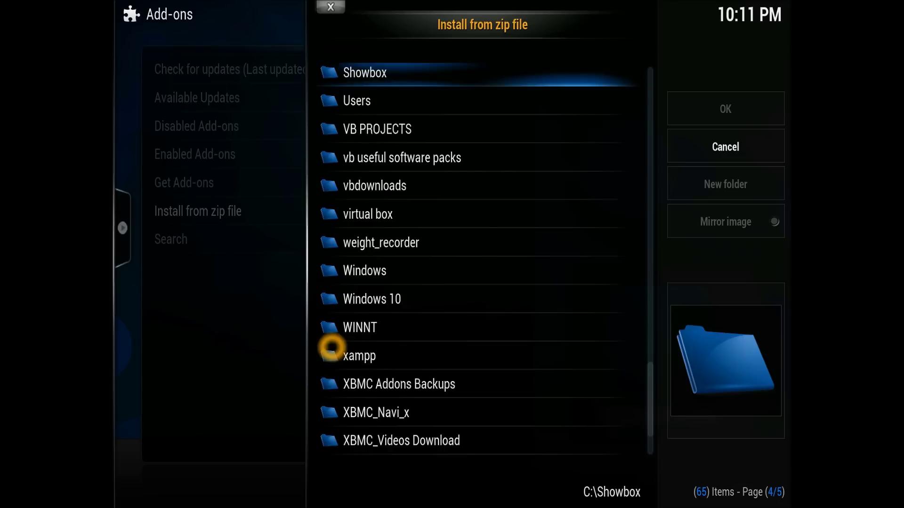
pyautogui.press('Down')
pyautogui.press('Down')
pyautogui.press('Down')
pyautogui.press('Up')
pyautogui.press('Return')
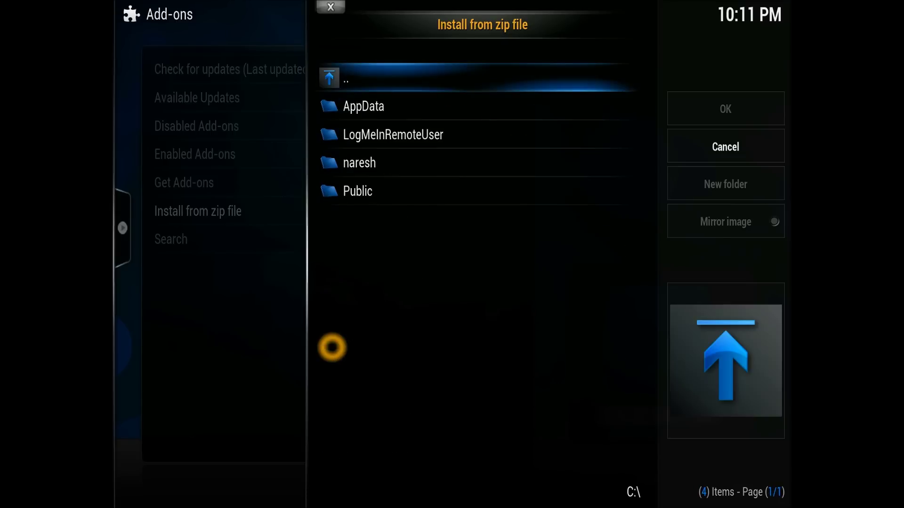
# - Open the computer owner's personal folder inside Users
pyautogui.press('Down')
pyautogui.press('Down')
pyautogui.press('Down')
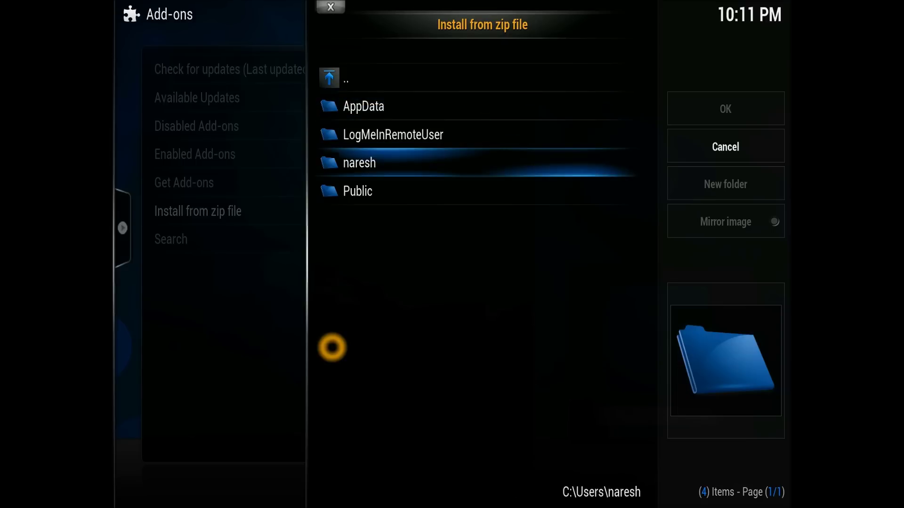
pyautogui.press('Return')
# - Open the Downloads folder within the personal user folder
pyautogui.press('Down')
pyautogui.press('Down')
pyautogui.press('Down')
pyautogui.press('Down')
pyautogui.press('Down')
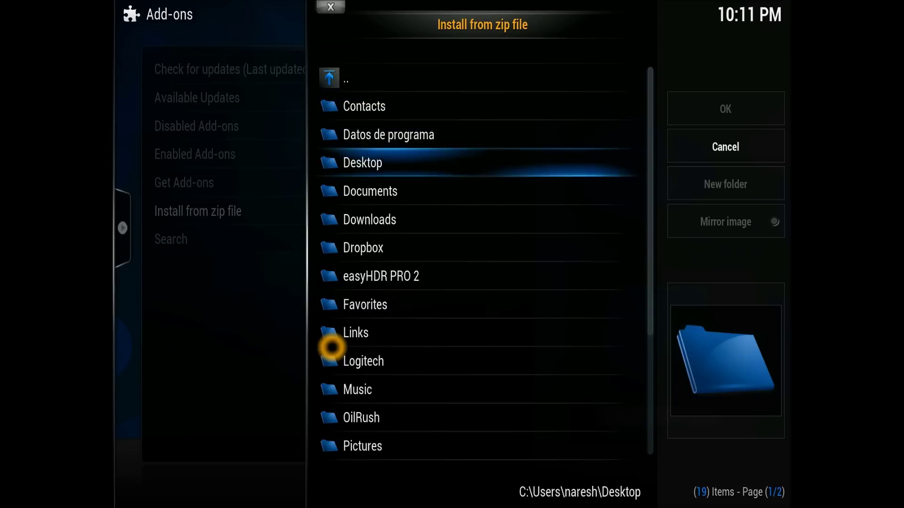
pyautogui.press('Return')
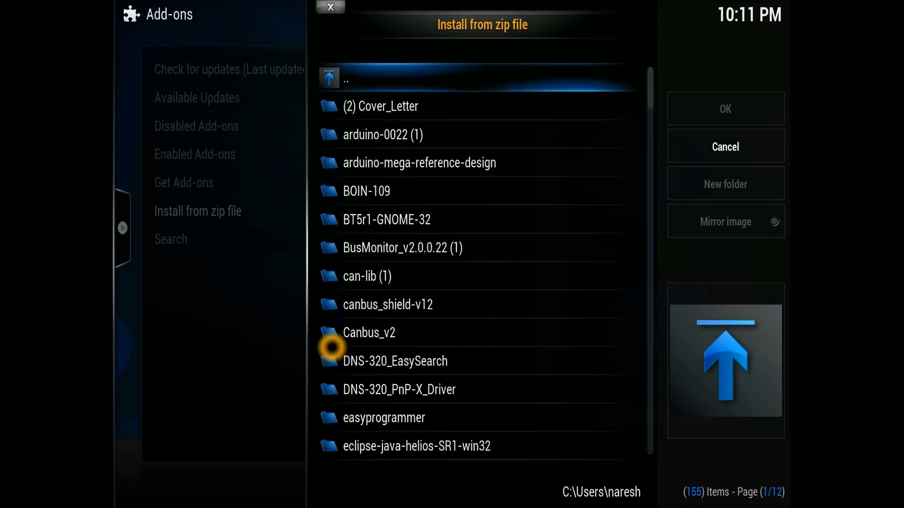
# - Install the add-on from Showbox-Addon.zip in the Downloads folder
pyautogui.press('Up')
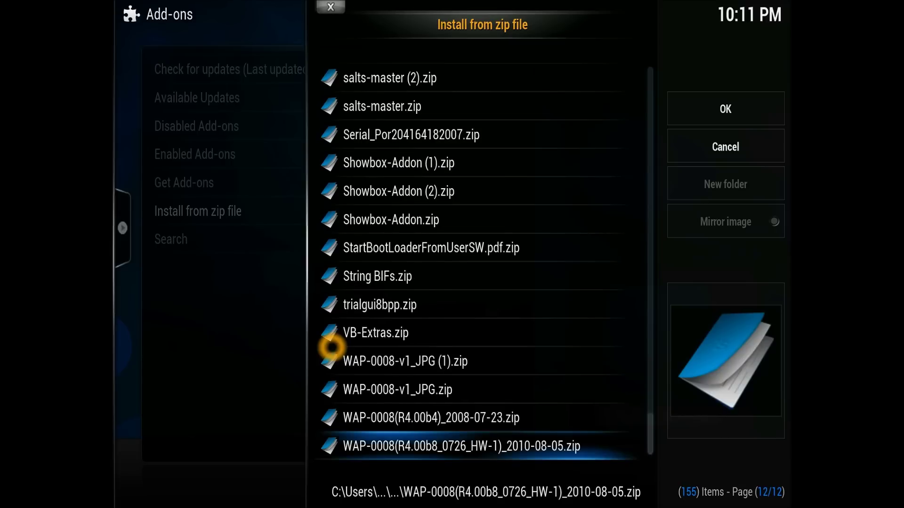
pyautogui.press('Up')
pyautogui.press('Up')
pyautogui.press('Up')
pyautogui.press('Up')
pyautogui.press('Up')
pyautogui.press('Up')
pyautogui.press('Up')
pyautogui.press('Up')
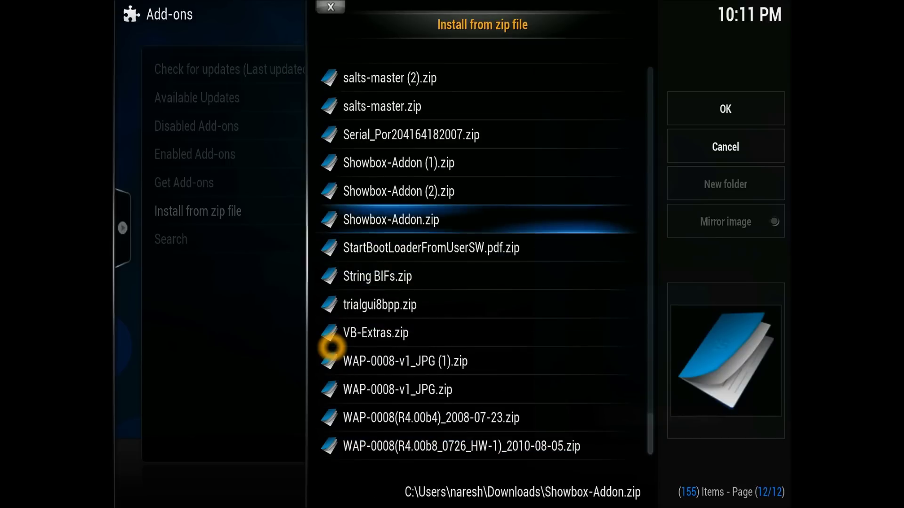
pyautogui.press('Return')
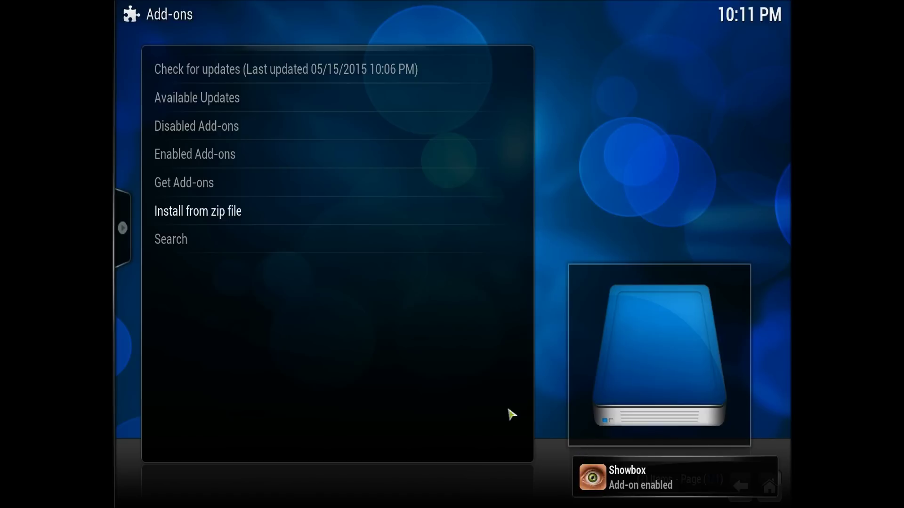
# - Return to the home screen and open the installed video add-ons
pyautogui.press('Escape')
pyautogui.press('Escape')
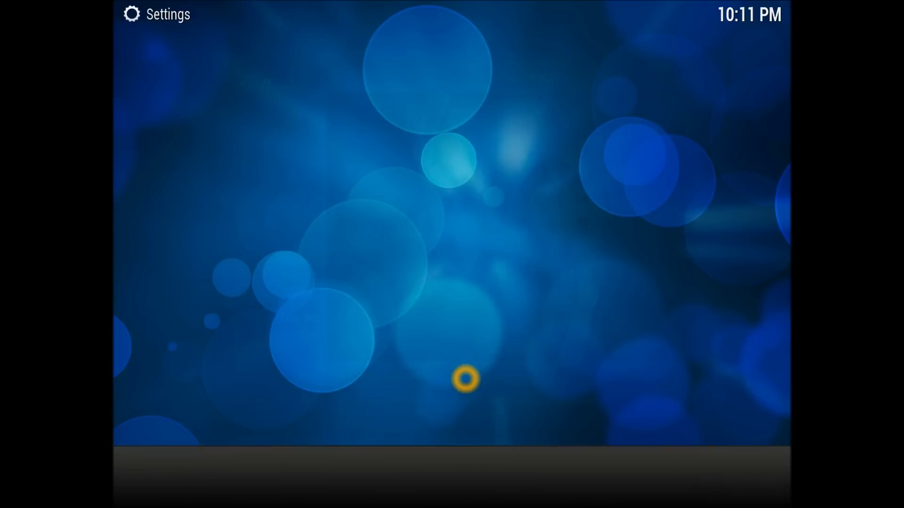
pyautogui.press('Left')
pyautogui.press('Left')
pyautogui.press('Left')
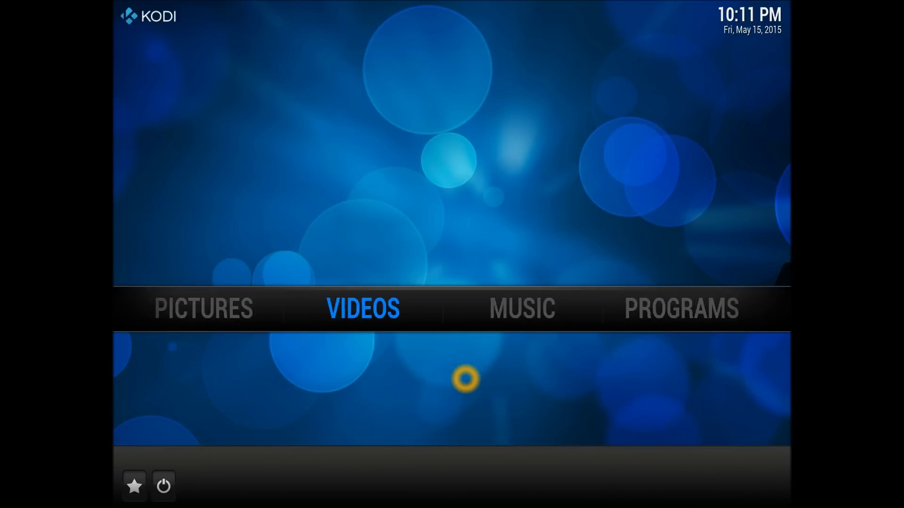
pyautogui.press('Right')
pyautogui.press('Return')
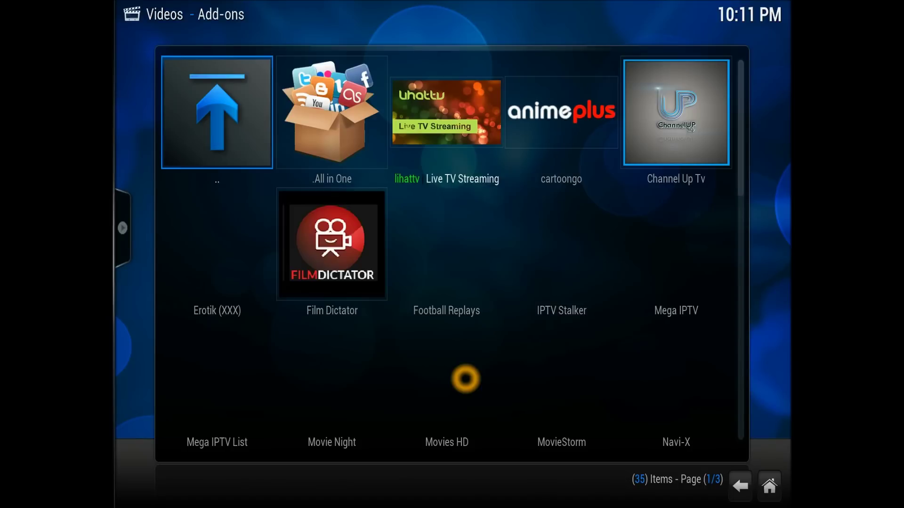
# - Launch the Showbox add-on from the video add-ons
pyautogui.press('Down')
pyautogui.press('Down')
pyautogui.press('Down')
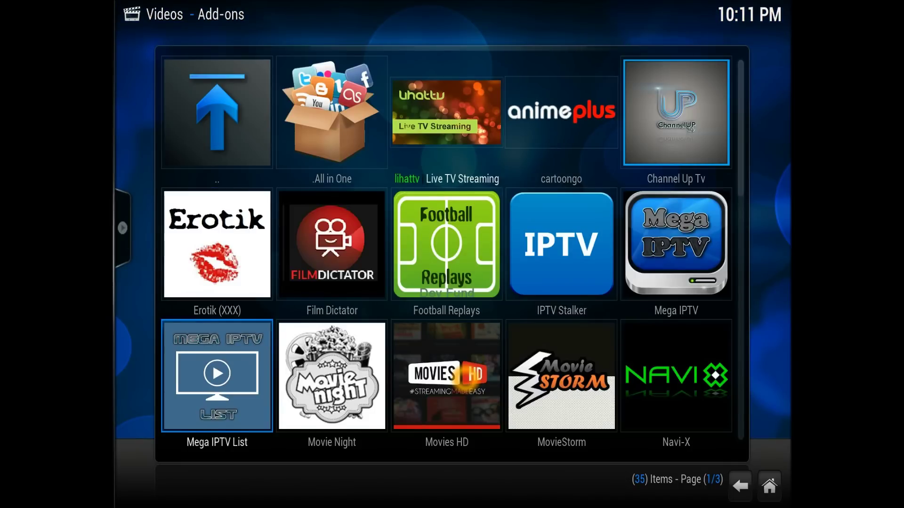
pyautogui.press('Down')
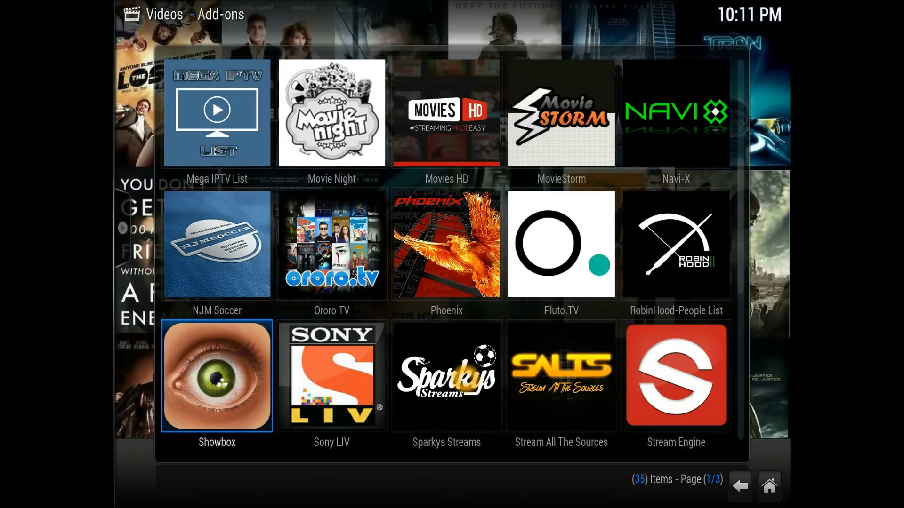
pyautogui.click(242, 405)
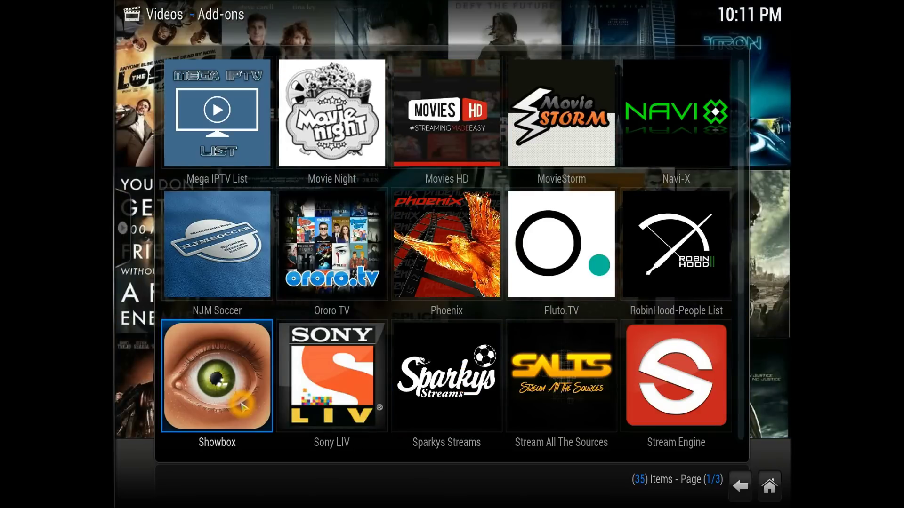
pyautogui.click(242, 405)
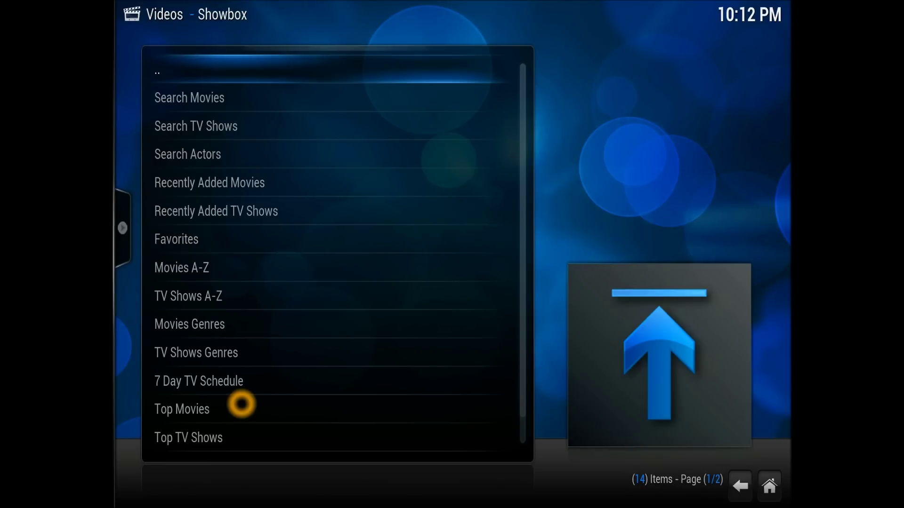
# - Look through the Showbox main menu entries, from the search options down to Favorites
pyautogui.press('Down')
pyautogui.press('Down')
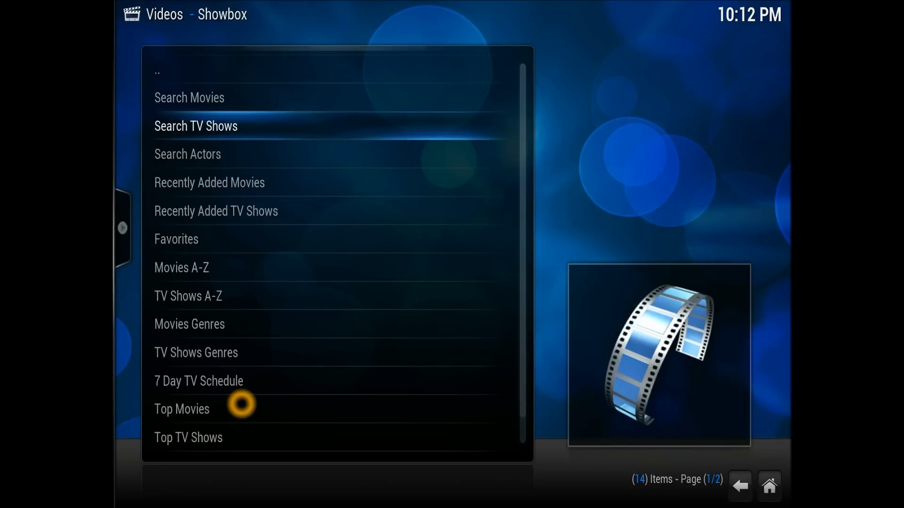
pyautogui.press('Up')
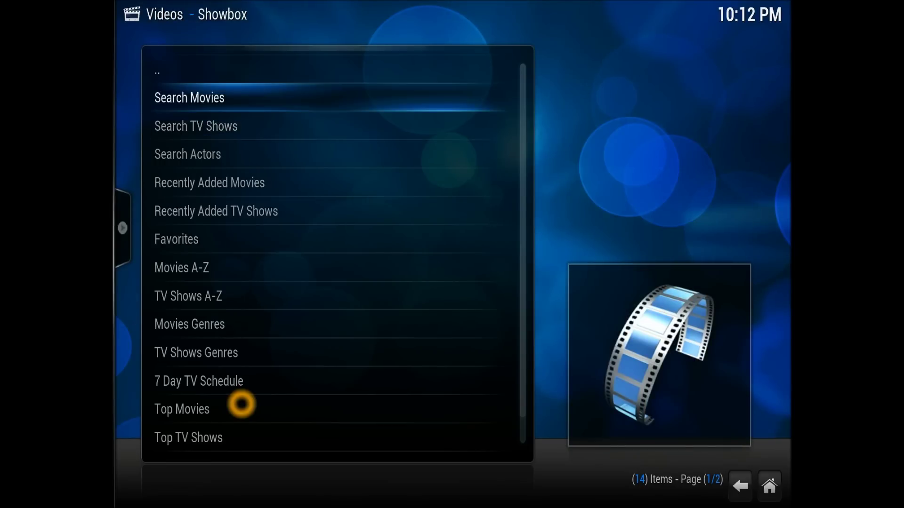
pyautogui.press('Down')
pyautogui.press('Down')
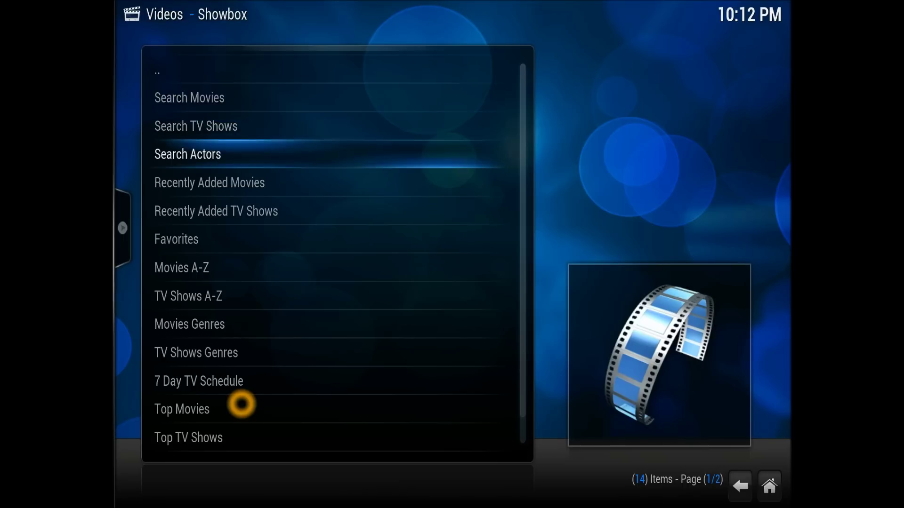
pyautogui.press('Down')
pyautogui.press('Down')
pyautogui.press('Down')
pyautogui.press('Down')
pyautogui.press('Down')
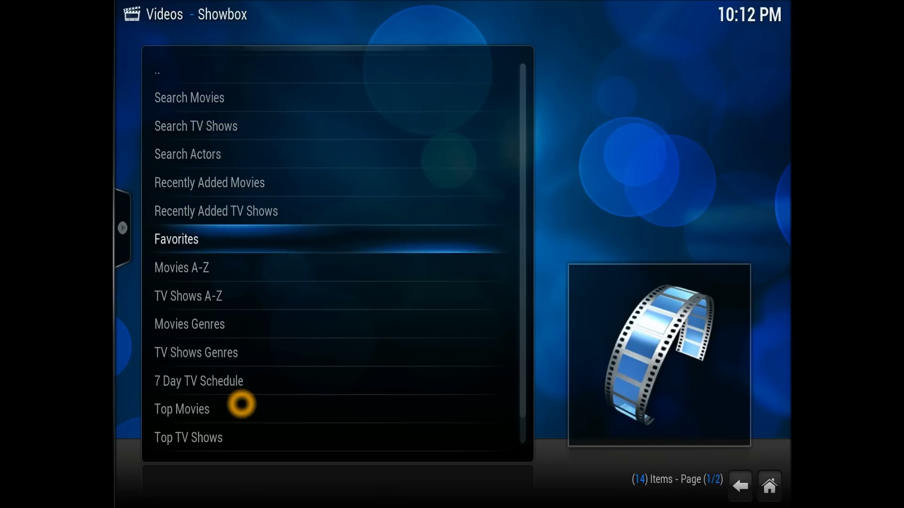
# - Open the Movies Genres category in Showbox
pyautogui.press('Down')
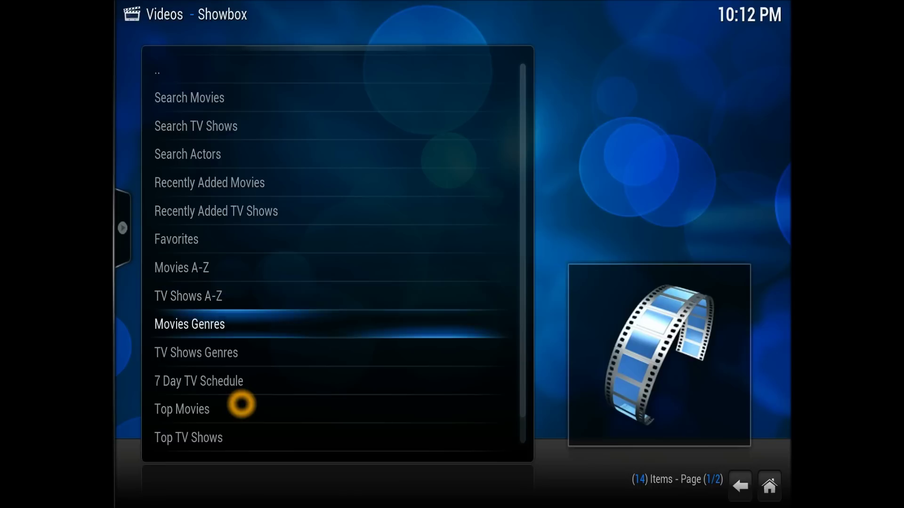
pyautogui.press('Down')
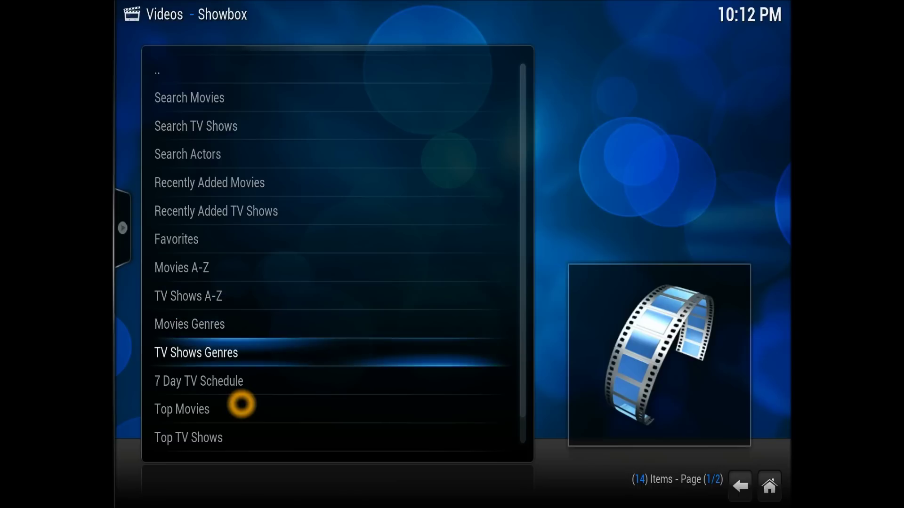
pyautogui.press('Up')
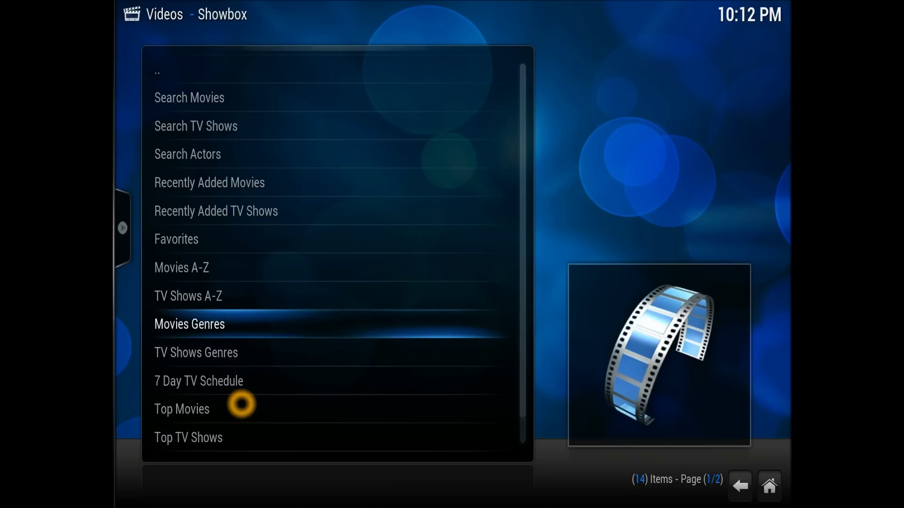
pyautogui.press('Return')
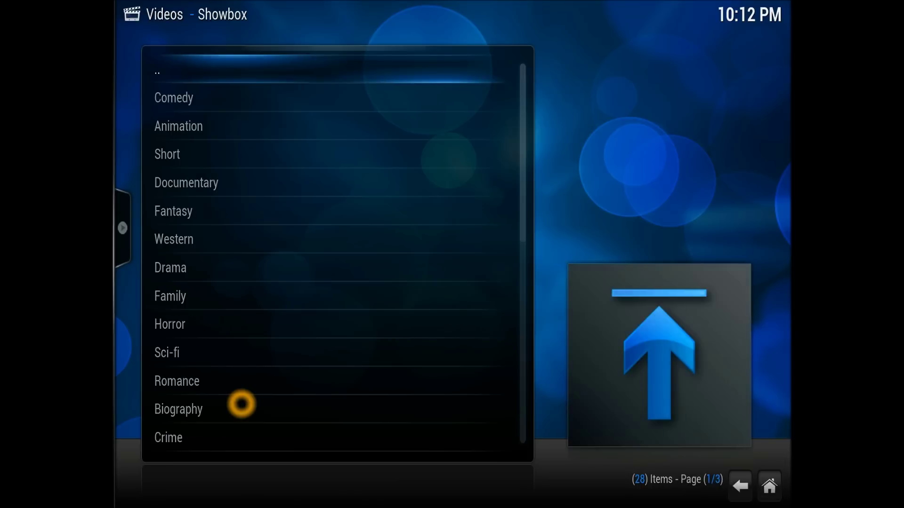
# - Go through the movie genres and open the Action genre
pyautogui.press('Down')
pyautogui.press('Down')
pyautogui.press('Down')
pyautogui.press('Down')
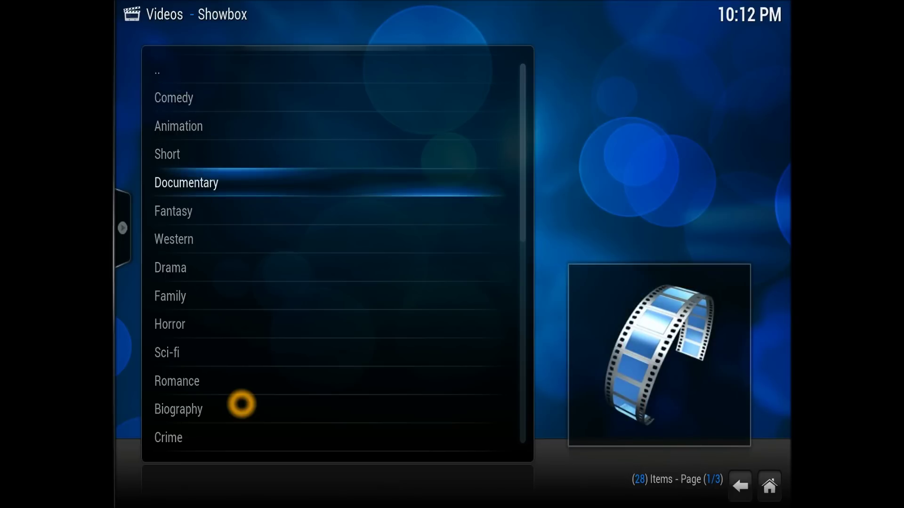
pyautogui.press('Down')
pyautogui.press('Down')
pyautogui.press('Down')
pyautogui.press('Down')
pyautogui.press('Down')
pyautogui.press('Down')
pyautogui.press('Down')
pyautogui.press('Down')
pyautogui.press('Down')
pyautogui.press('Down')
pyautogui.press('Down')
pyautogui.press('Up')
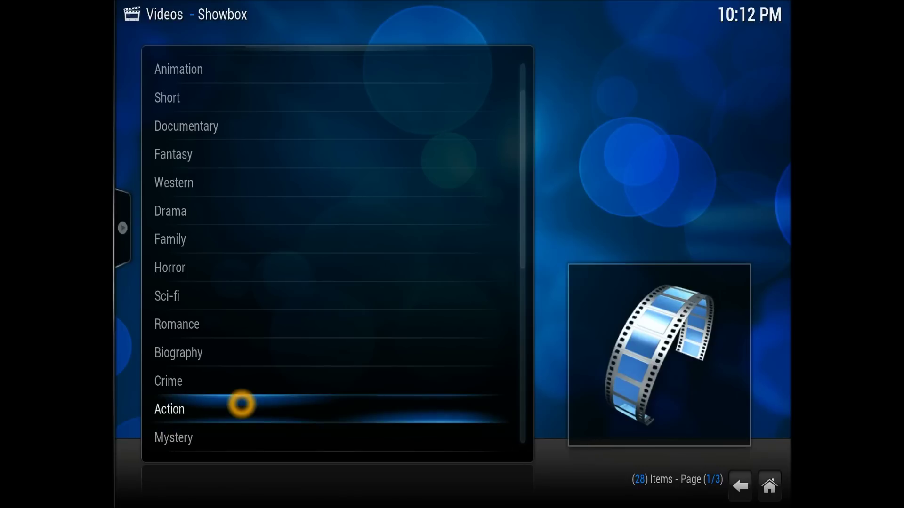
pyautogui.press('Return')
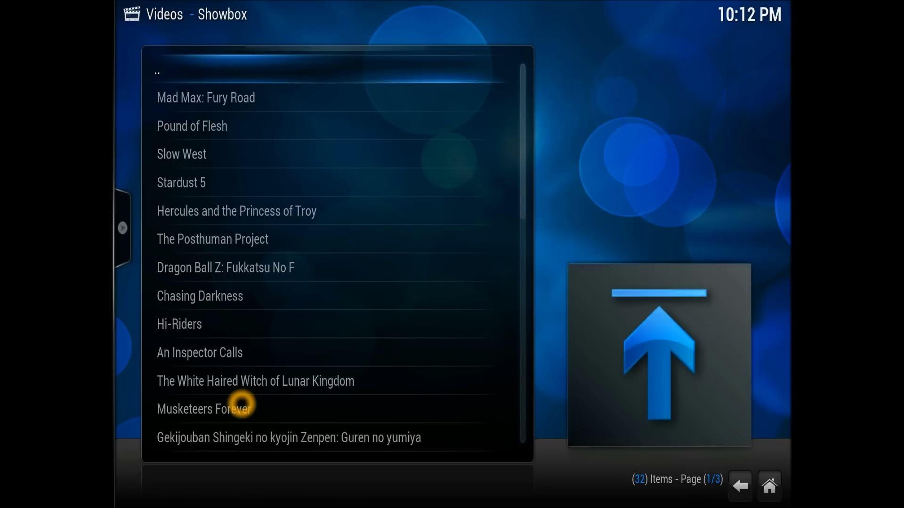
# - Browse the first Action movies and their posters, then go back to the genre list
pyautogui.press('Down')
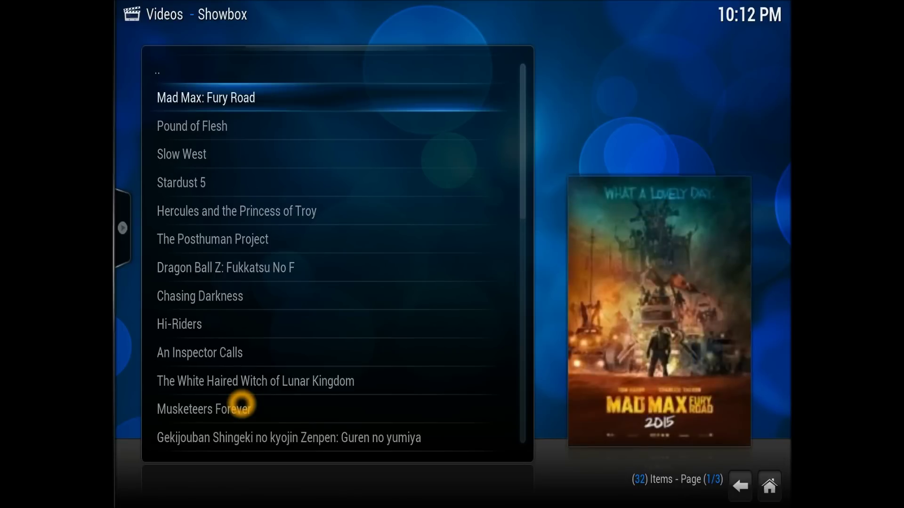
pyautogui.press('Down')
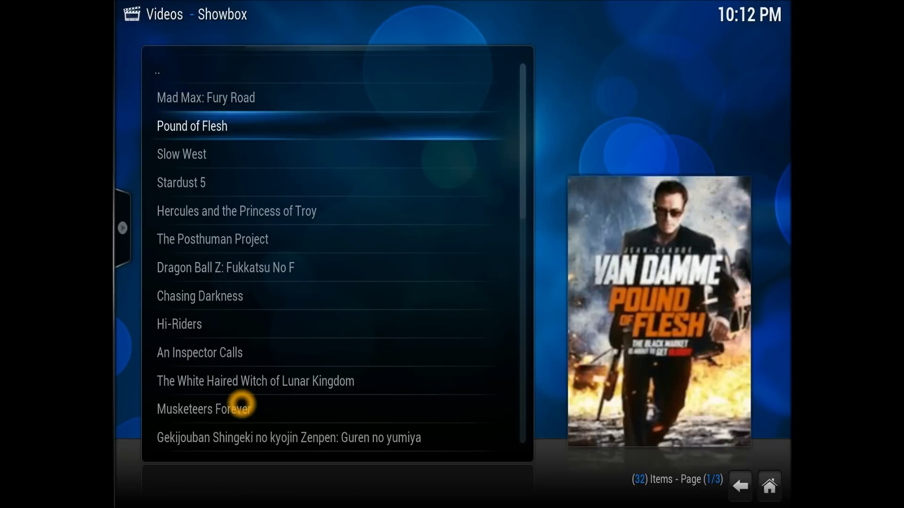
pyautogui.press('Down')
pyautogui.press('Down')
pyautogui.press('Down')
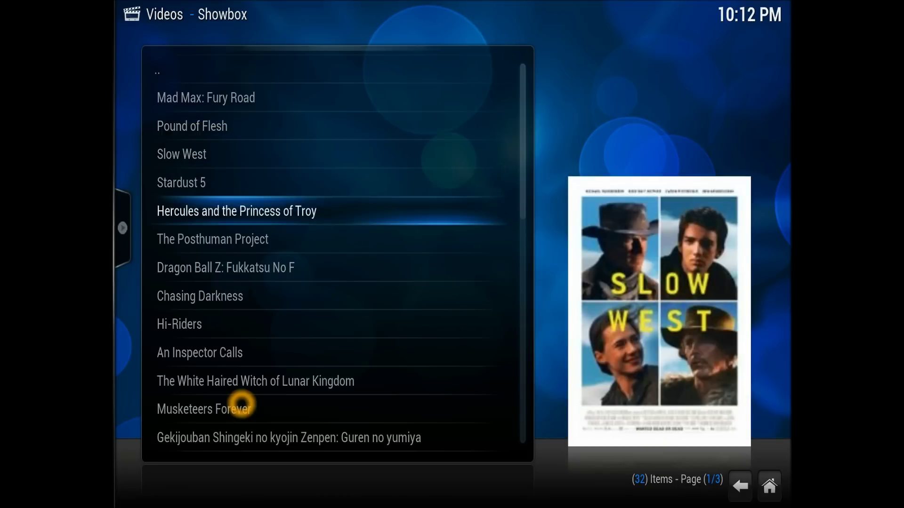
pyautogui.press('Down')
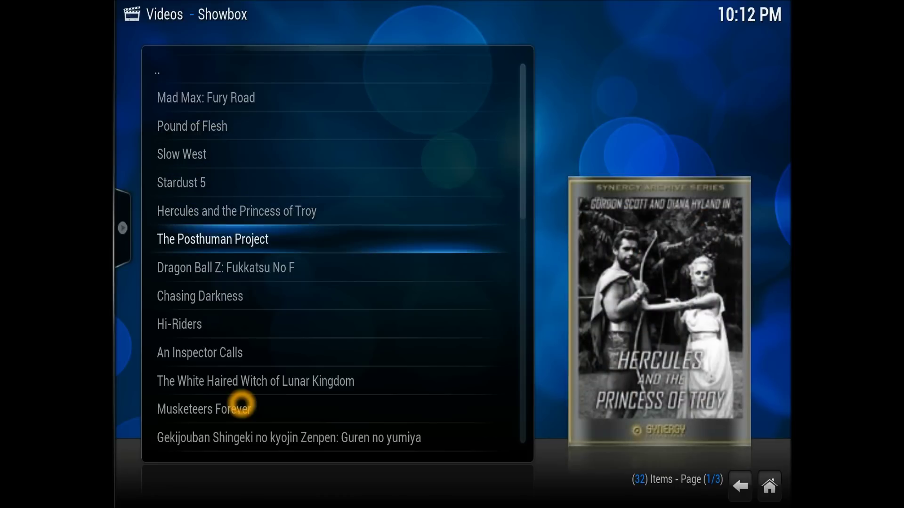
pyautogui.press('Down')
pyautogui.press('BackSpace')
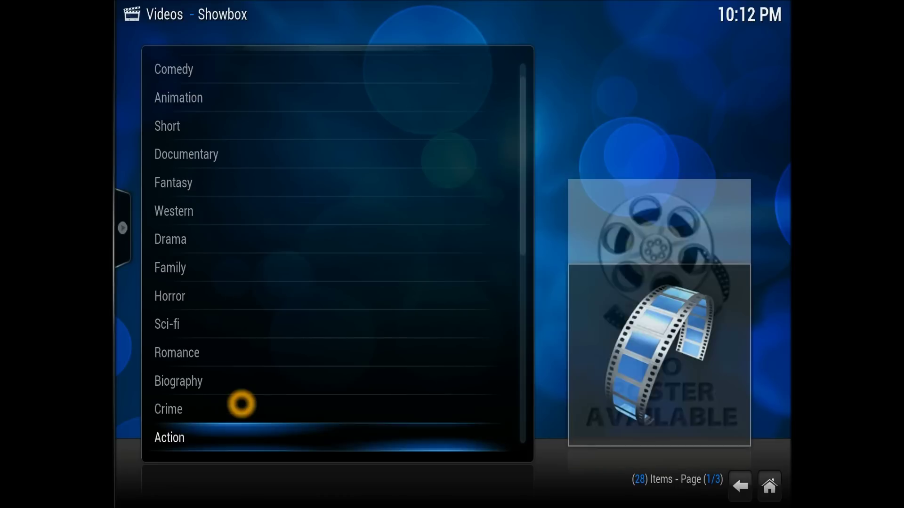
# - Look back up through the movie genres and return to the Showbox main menu
pyautogui.press('Up')
pyautogui.press('Up')
pyautogui.press('Up')
pyautogui.press('Up')
pyautogui.press('Up')
pyautogui.press('Up')
pyautogui.press('Up')
pyautogui.press('Up')
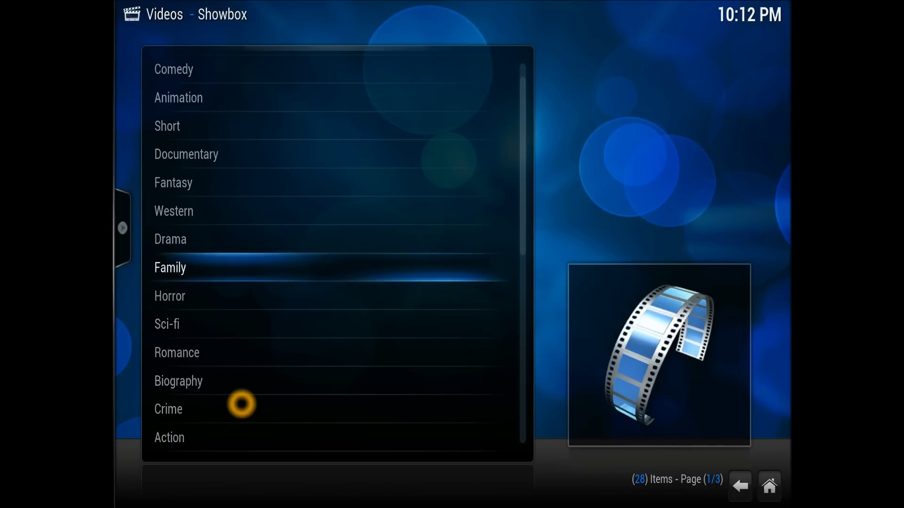
pyautogui.press('BackSpace')
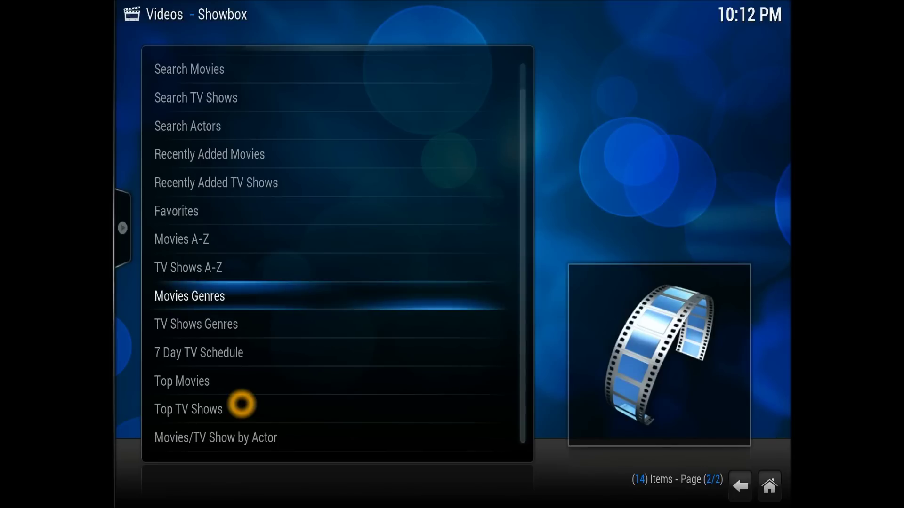
# - Open the Recently Added Movies category in Showbox
pyautogui.press('Up')
pyautogui.press('Up')
pyautogui.press('Up')
pyautogui.press('Up')
pyautogui.press('Up')
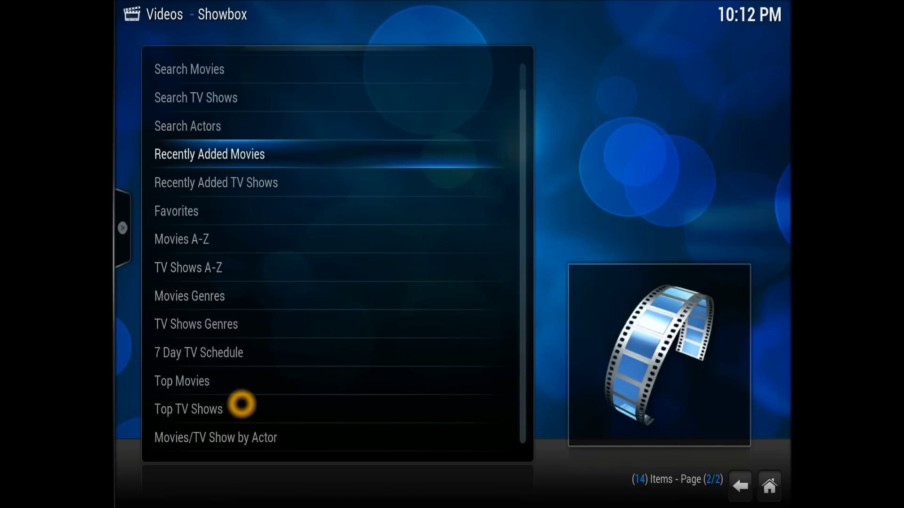
pyautogui.press('Return')
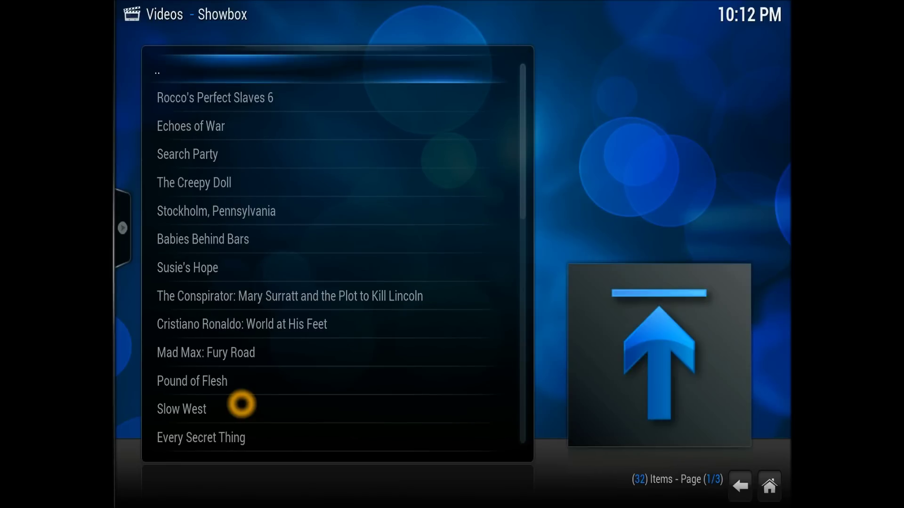
# - Browse the titles in Recently Added Movies, then return to the Showbox main menu
pyautogui.press('Down')
pyautogui.press('Down')
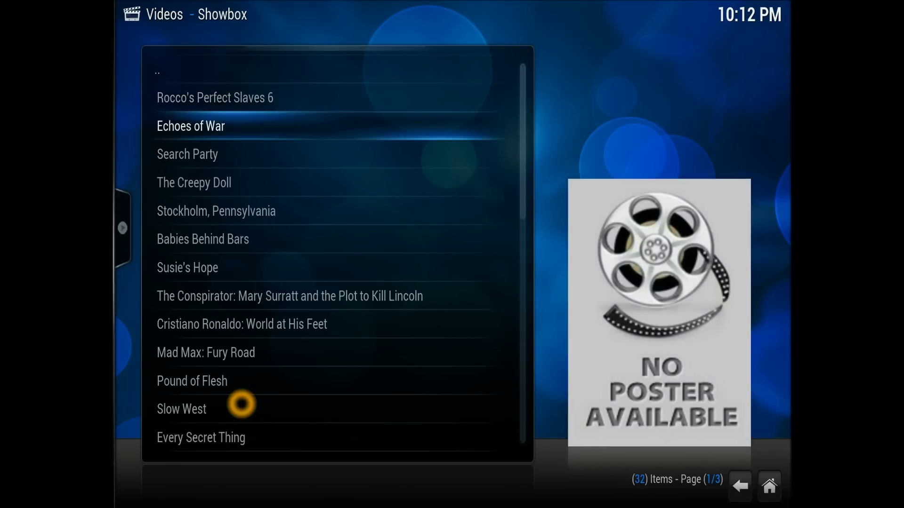
pyautogui.press('Down')
pyautogui.press('Down')
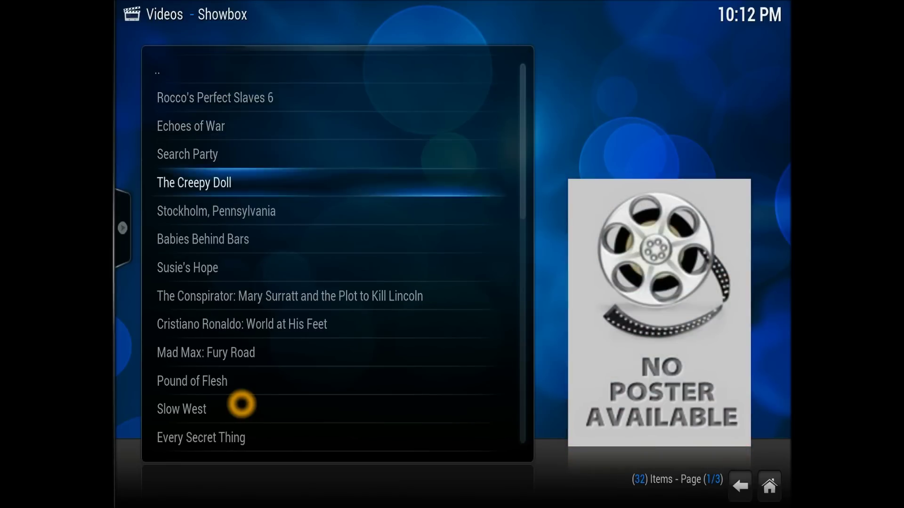
pyautogui.press('Down')
pyautogui.press('Down')
pyautogui.press('Down')
pyautogui.press('Down')
pyautogui.press('Down')
pyautogui.press('Down')
pyautogui.press('Down')
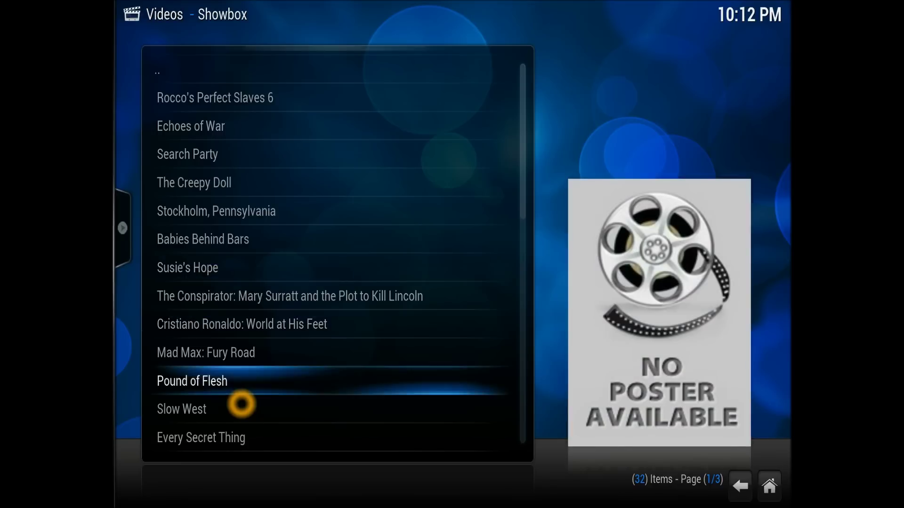
pyautogui.press('Down')
pyautogui.press('Down')
pyautogui.press('Down')
pyautogui.press('Down')
pyautogui.press('Down')
pyautogui.press('Down')
pyautogui.press('Down')
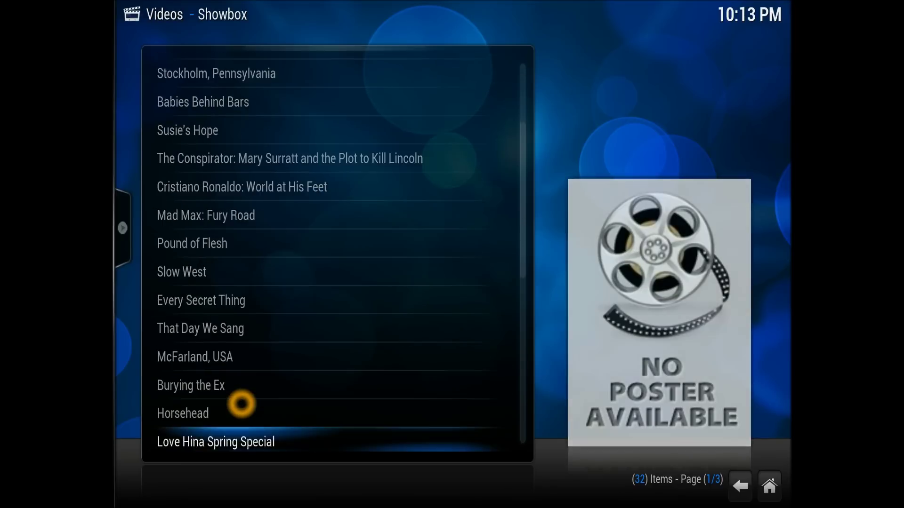
pyautogui.press('Down')
pyautogui.press('Down')
pyautogui.press('BackSpace')
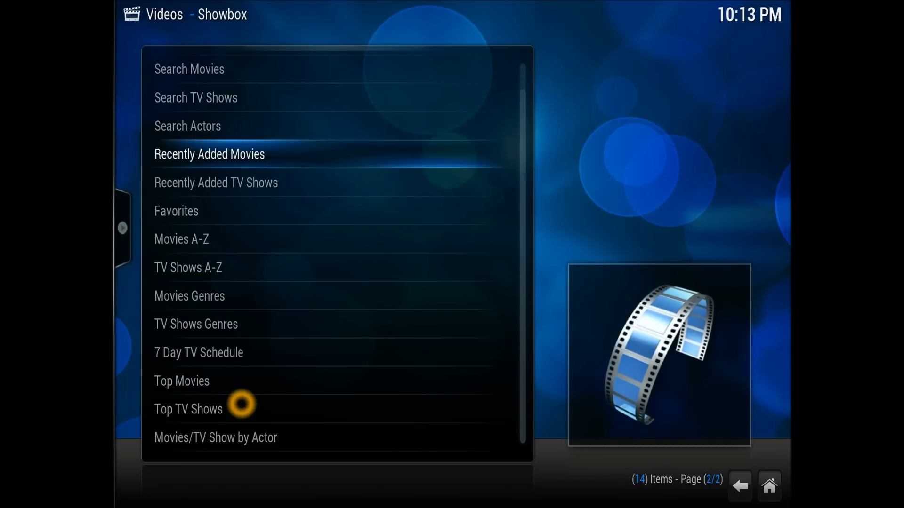
# - Look through the remaining categories in the Showbox main menu, wrapping around to the start of the list
pyautogui.press('Down')
pyautogui.press('Down')
pyautogui.press('Down')
pyautogui.press('Down')
pyautogui.press('Down')
pyautogui.press('Down')
pyautogui.press('Down')
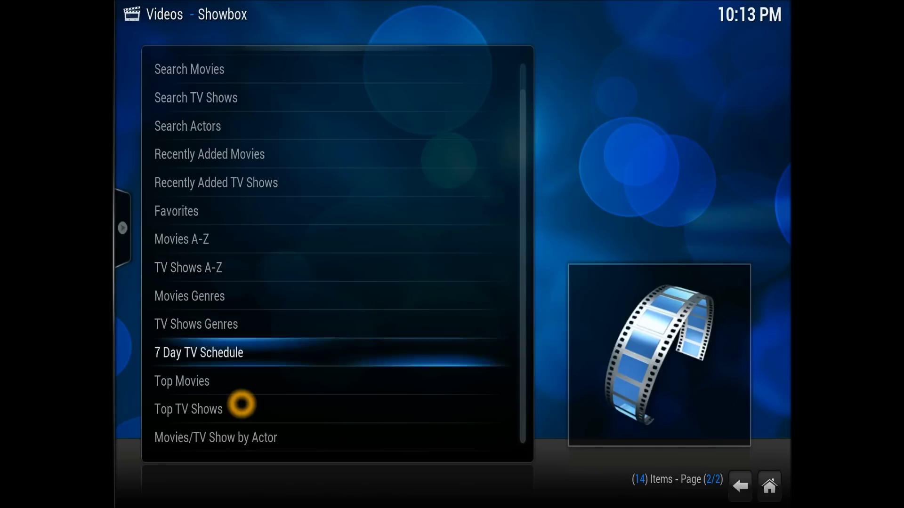
pyautogui.press('Down')
pyautogui.press('Down')
pyautogui.press('Down')
pyautogui.press('Down')
pyautogui.press('Down')
pyautogui.press('Down')
pyautogui.press('Down')
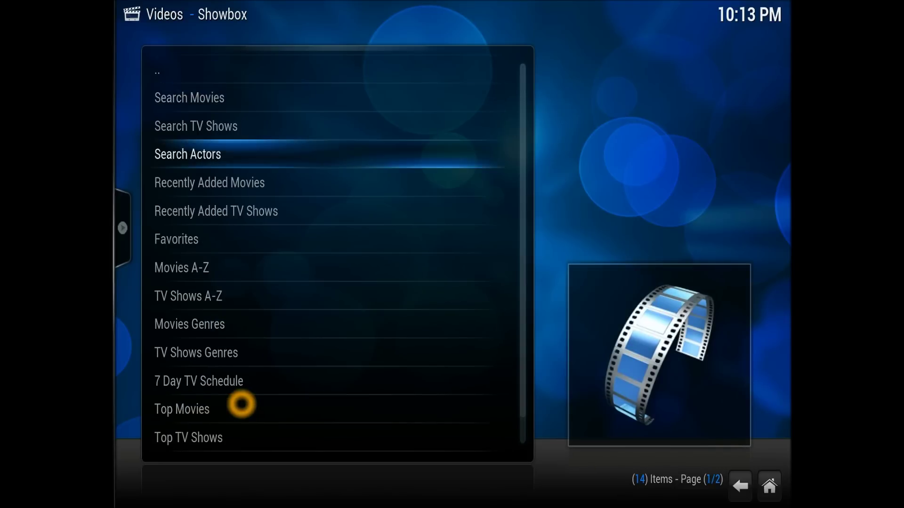
# - Open the Movies A-Z category in Showbox to view its alphabetical index
pyautogui.press('Down')
pyautogui.press('Down')
pyautogui.press('Down')
pyautogui.press('Down')
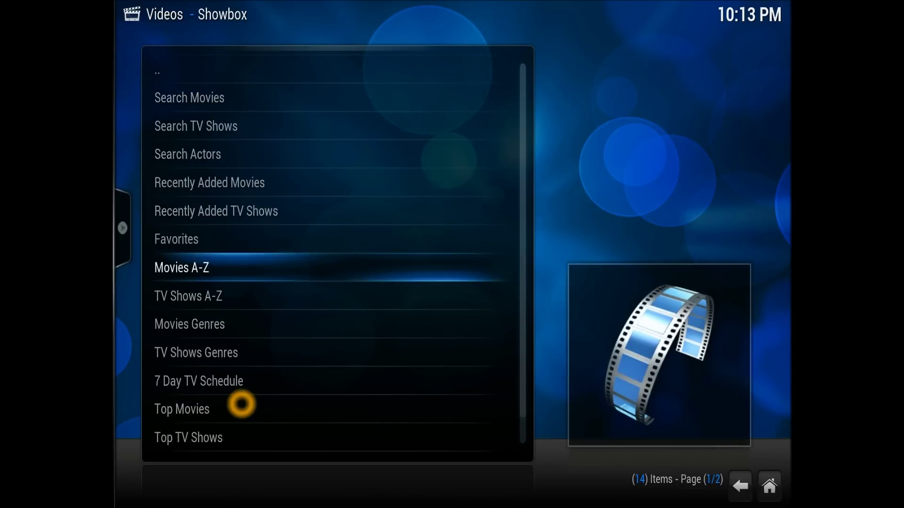
pyautogui.press('Return')
pyautogui.press('Down')
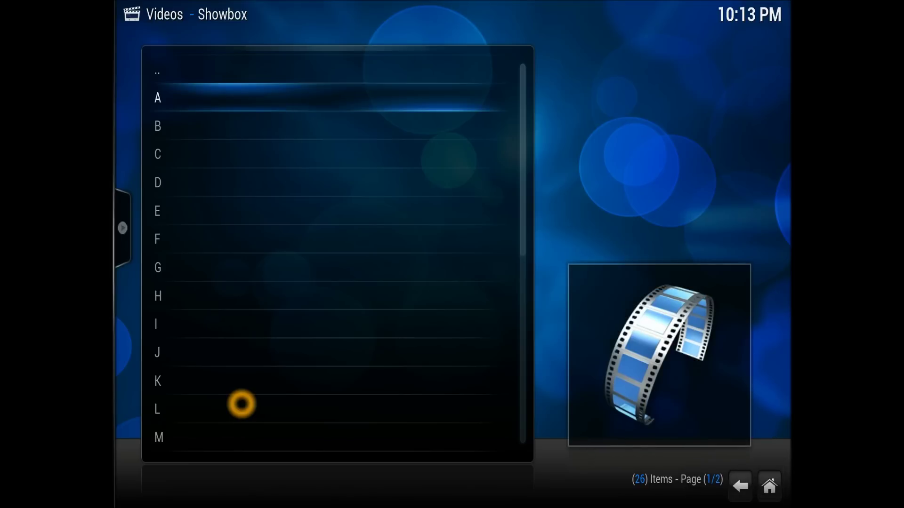
# - Leave the Movies A-Z index and reopen Showbox from the video add-ons
pyautogui.press('BackSpace')
pyautogui.press('BackSpace')
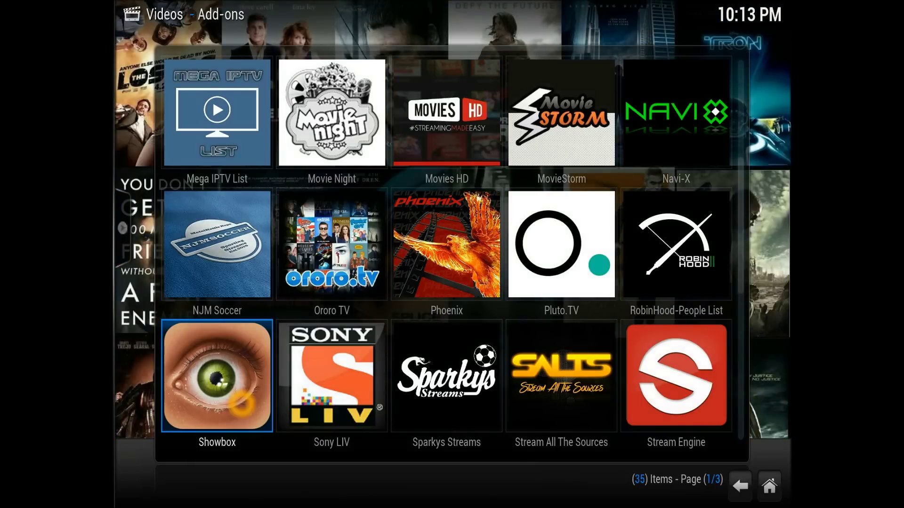
pyautogui.press('Return')
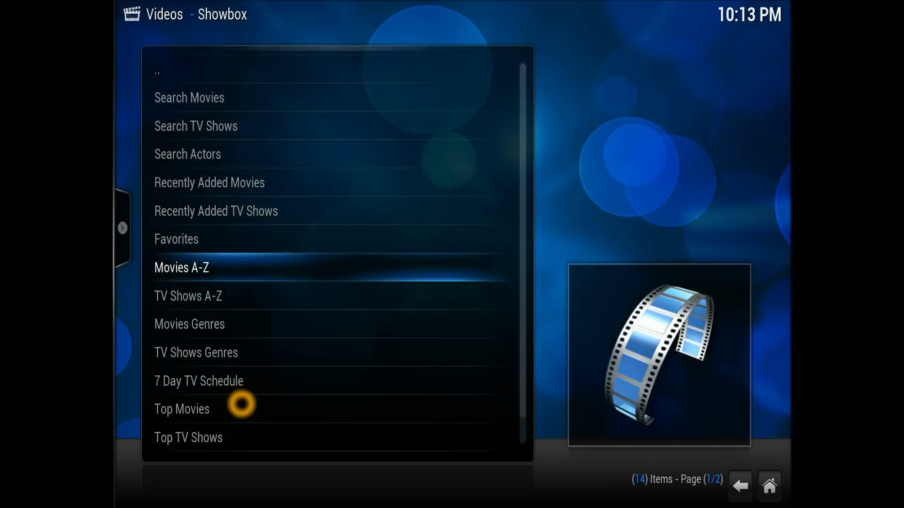
# - Open the TV Shows A-Z category from the Showbox main menu
pyautogui.press('Down')
pyautogui.press('Up')
pyautogui.press('Up')
pyautogui.press('Up')
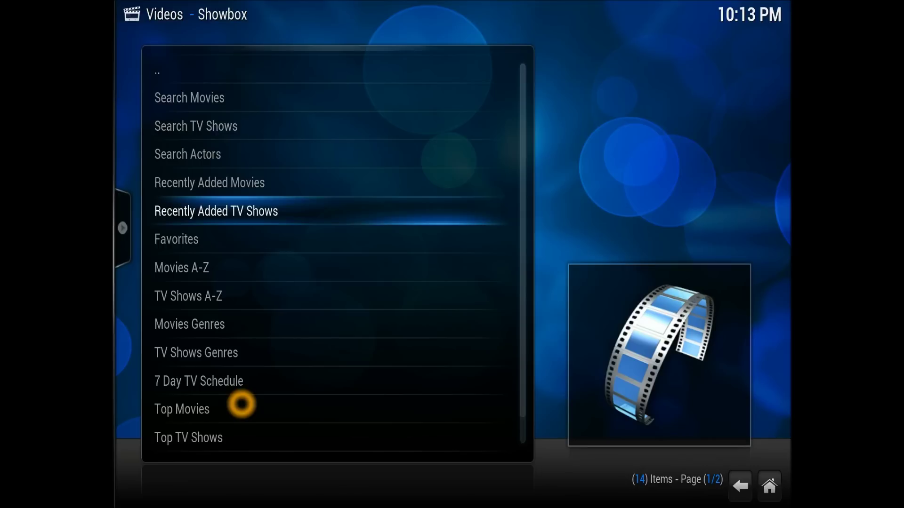
pyautogui.press('Up')
pyautogui.press('Down')
pyautogui.press('Down')
pyautogui.press('Down')
pyautogui.press('Down')
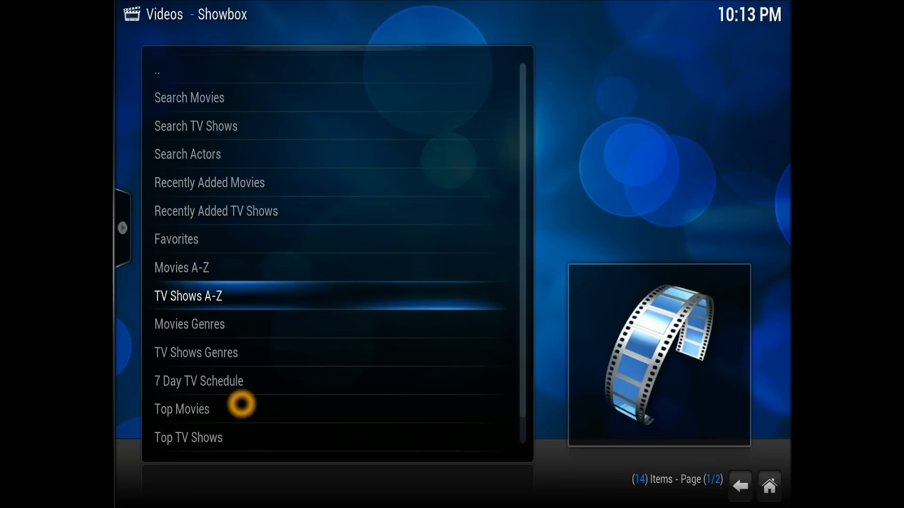
pyautogui.press('Return')
# - Open the list of TV shows under the letter G
pyautogui.press('Down')
pyautogui.press('Down')
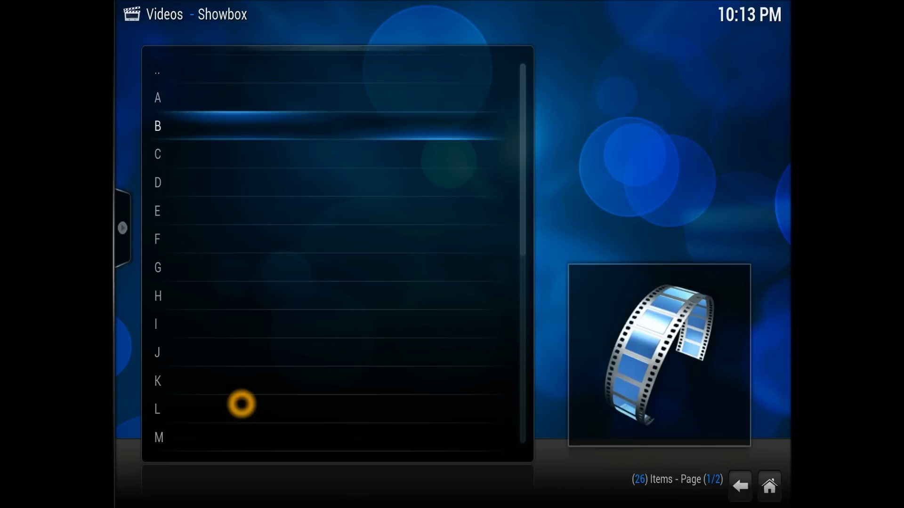
pyautogui.press('Down')
pyautogui.press('Down')
pyautogui.press('Down')
pyautogui.press('Down')
pyautogui.press('Down')
pyautogui.press('Down')
pyautogui.press('Up')
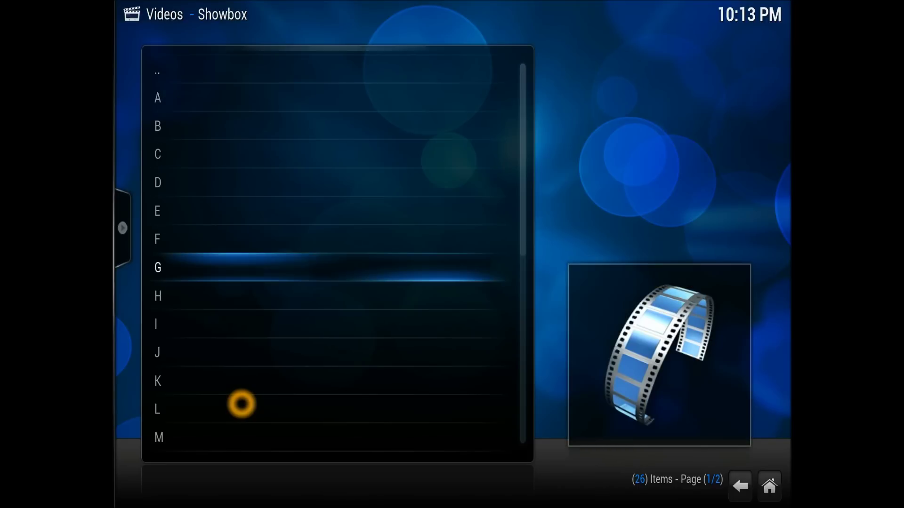
pyautogui.press('Return')
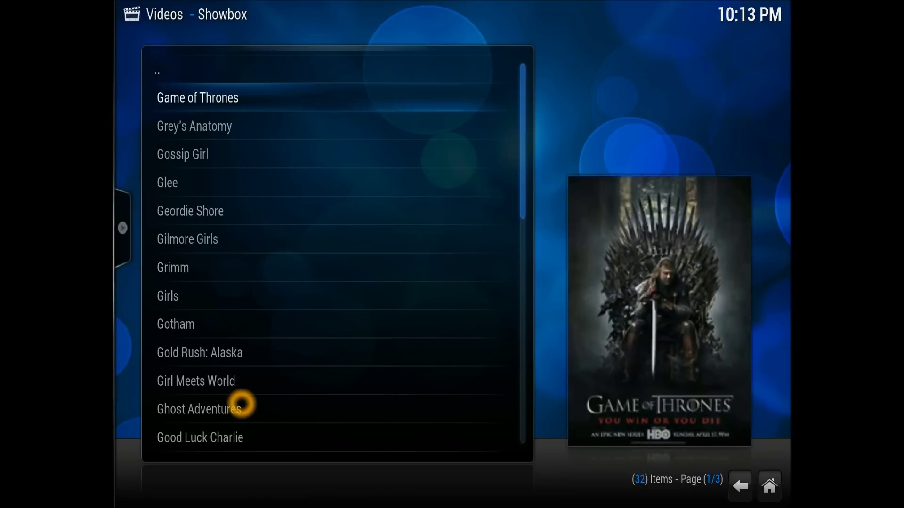
# - Switch the view of the G TV shows to Thumbnail and return to the shows
pyautogui.press('Left')
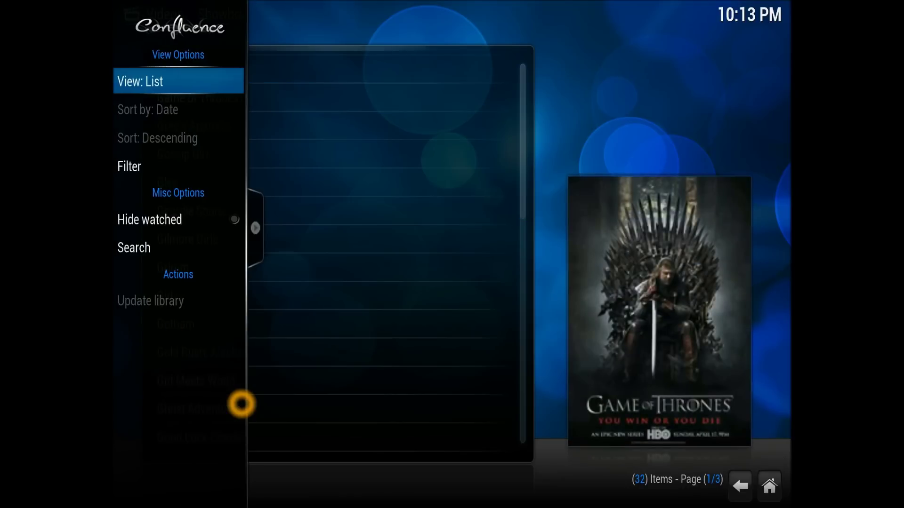
pyautogui.press('Return')
pyautogui.press('Return')
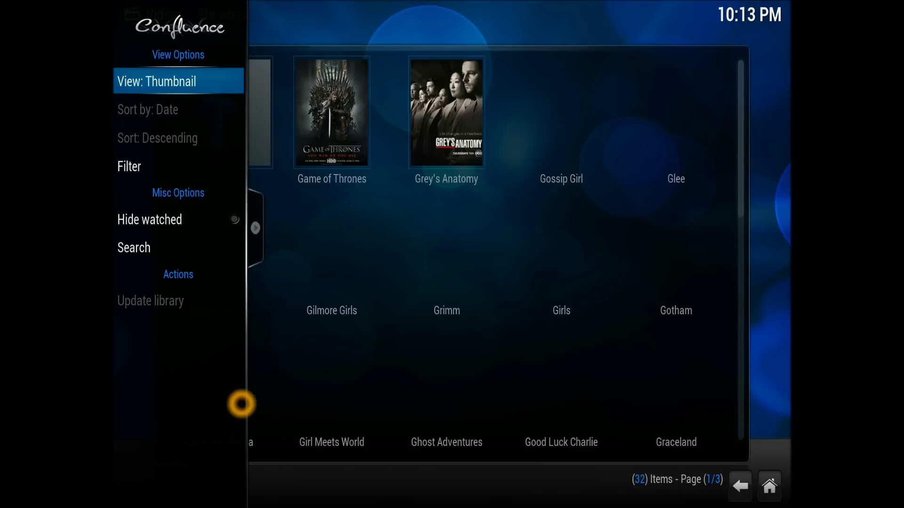
pyautogui.press('Right')
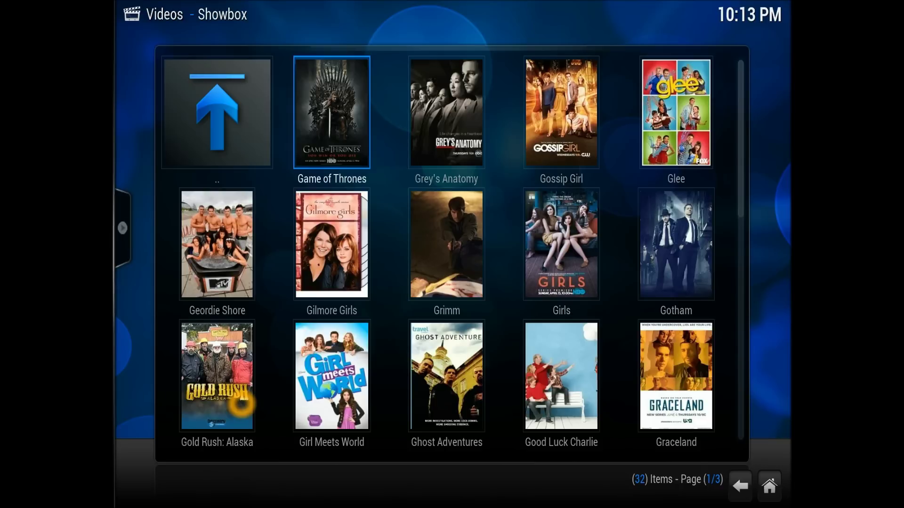
# - Open Game of Thrones and show the episodes of Season 5
pyautogui.press('Down')
pyautogui.press('Up')
pyautogui.press('Return')
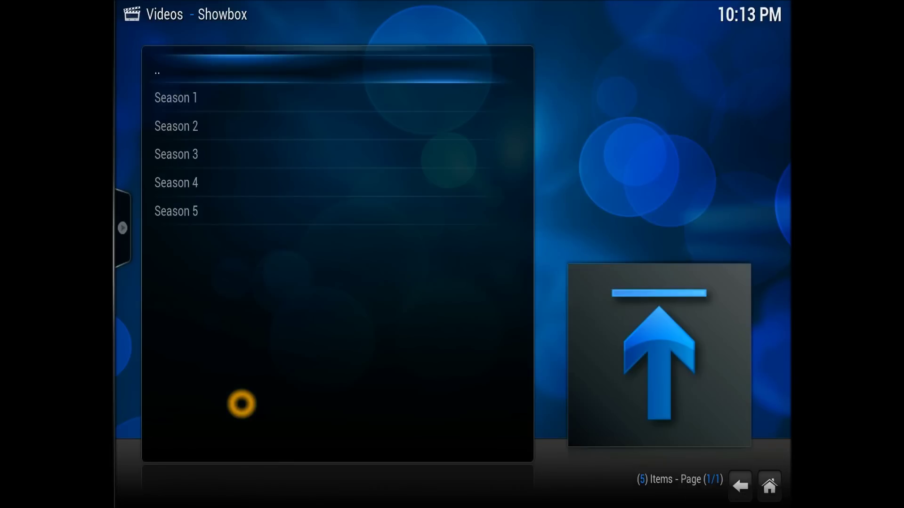
pyautogui.press('Up')
pyautogui.press('Return')
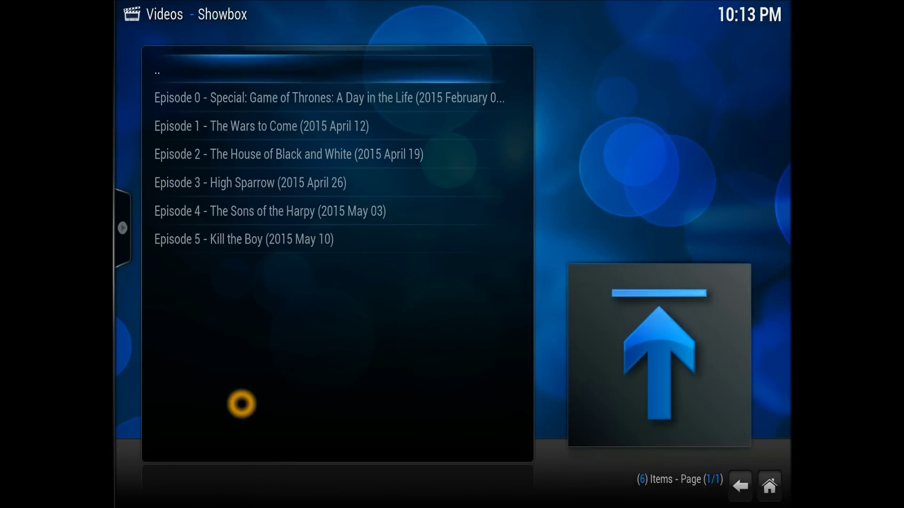
# - Browse the Game of Thrones Season 5 episodes, then go back to the list of G TV shows
pyautogui.press('Down')
pyautogui.press('Down')
pyautogui.press('Down')
pyautogui.press('Down')
pyautogui.press('Down')
pyautogui.press('Down')
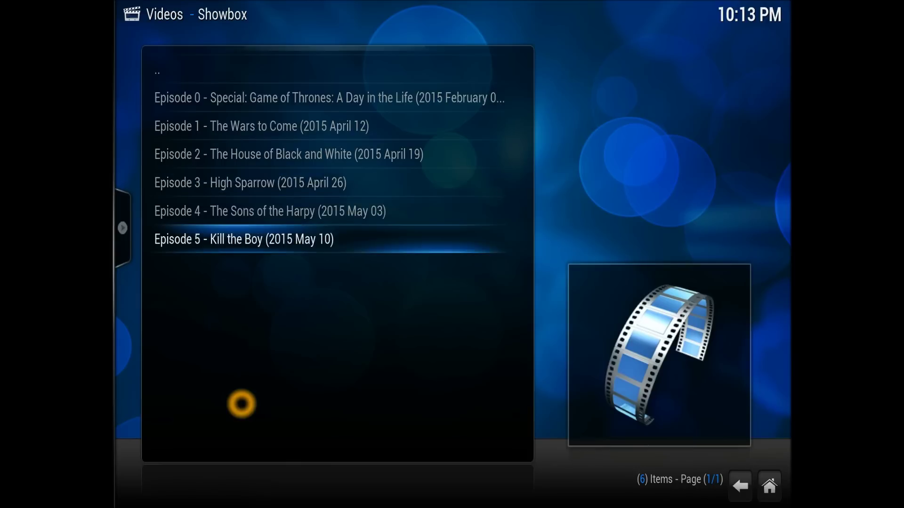
pyautogui.press('Up')
pyautogui.press('Up')
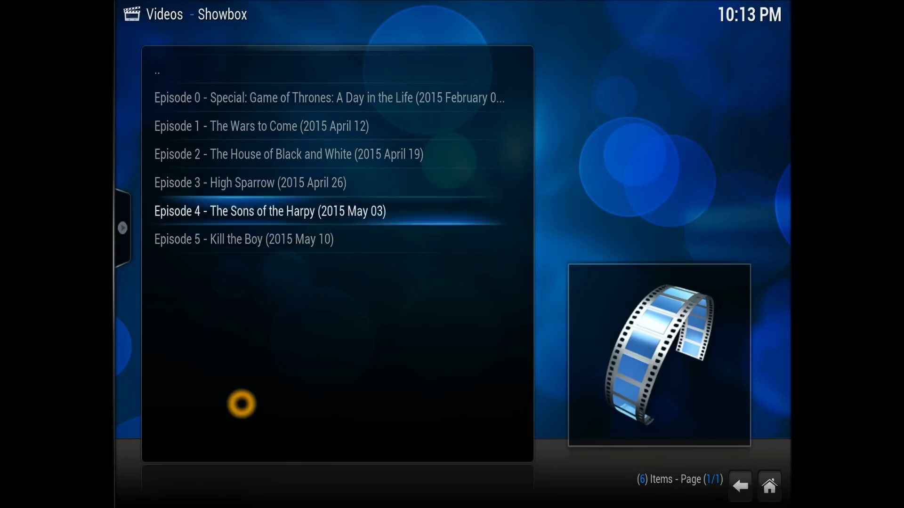
pyautogui.press('BackSpace')
pyautogui.press('BackSpace')
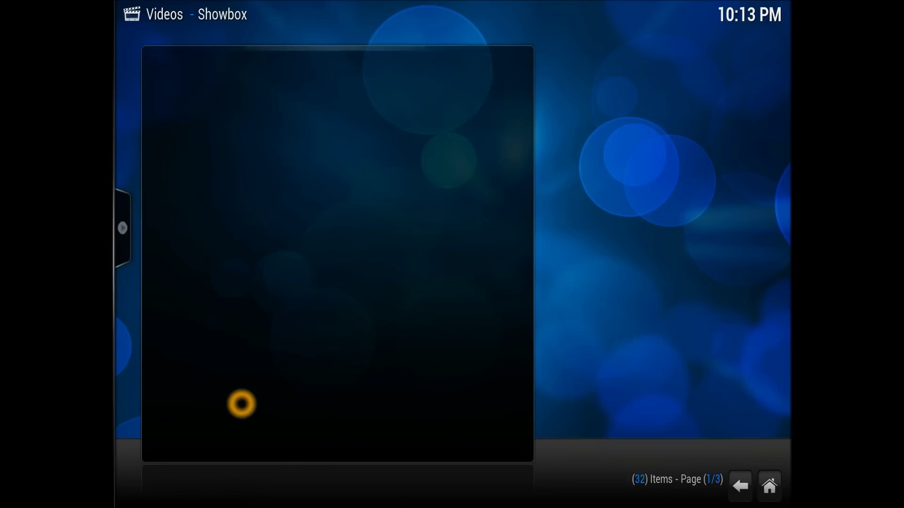